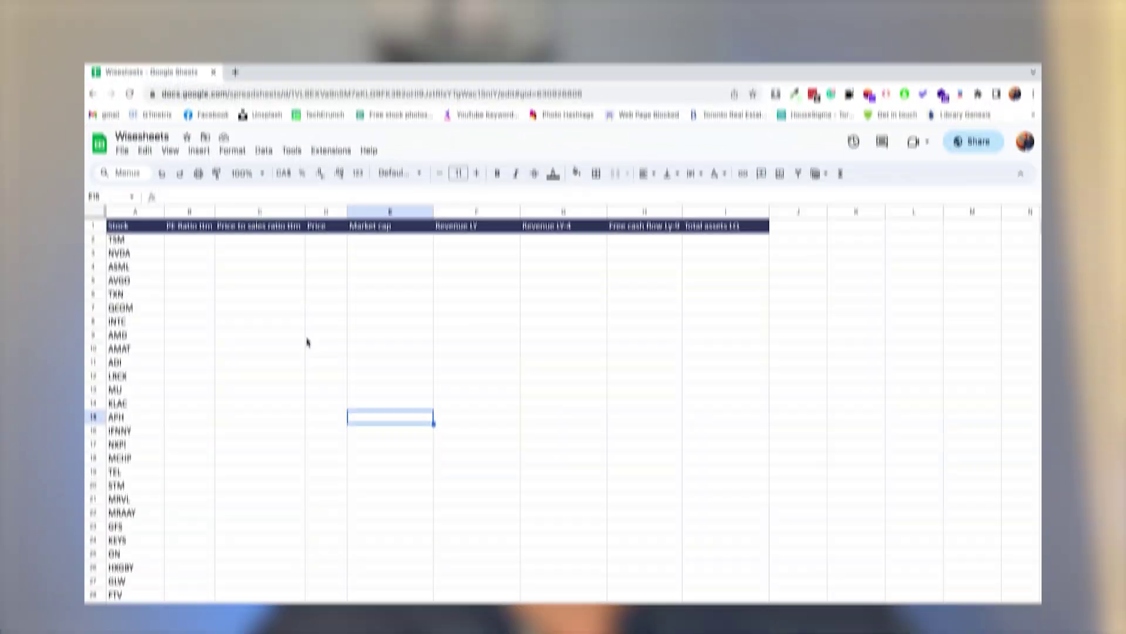
Step: Select the tickers in column A and begin renaming the saved screener bucket
{"action": "left_click_drag", "start_coordinate": [142, 227], "coordinate": [131, 541]}
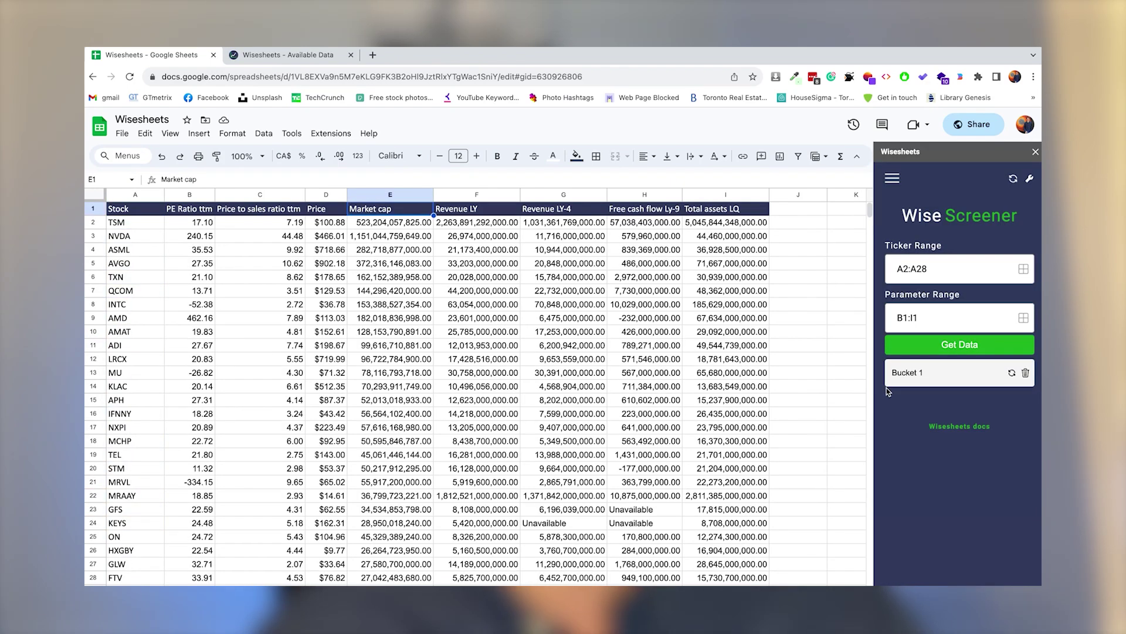
{"action": "left_click", "coordinate": [904, 375]}
{"action": "double_click", "coordinate": [909, 375]}
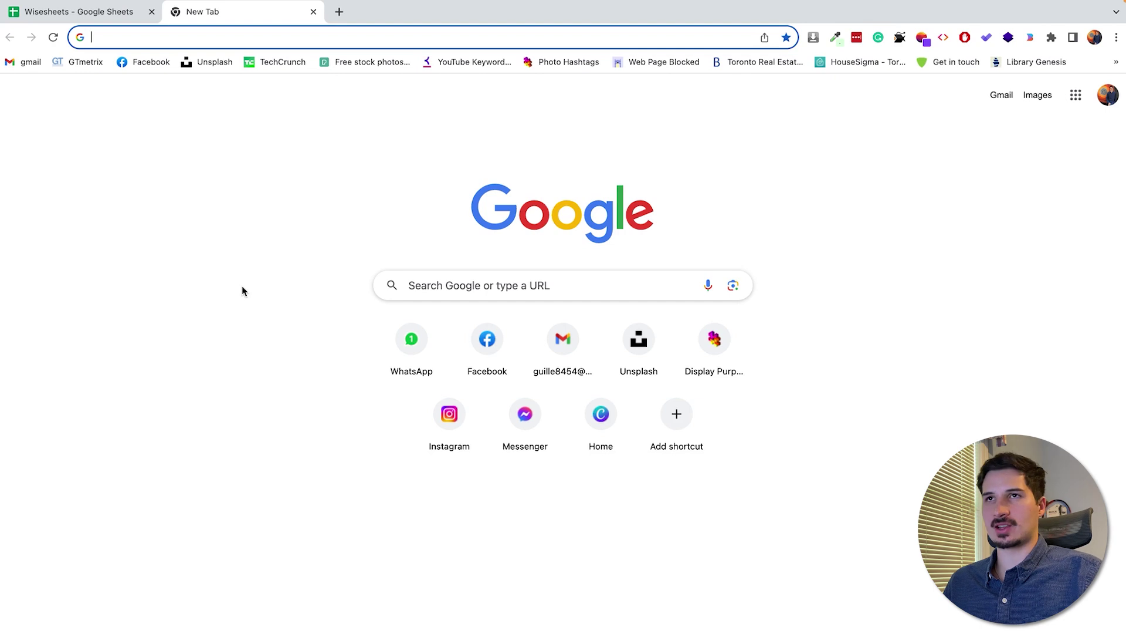
Step: Search Google for 'semin conductor stock list'
{"action": "type", "text": "semin"}
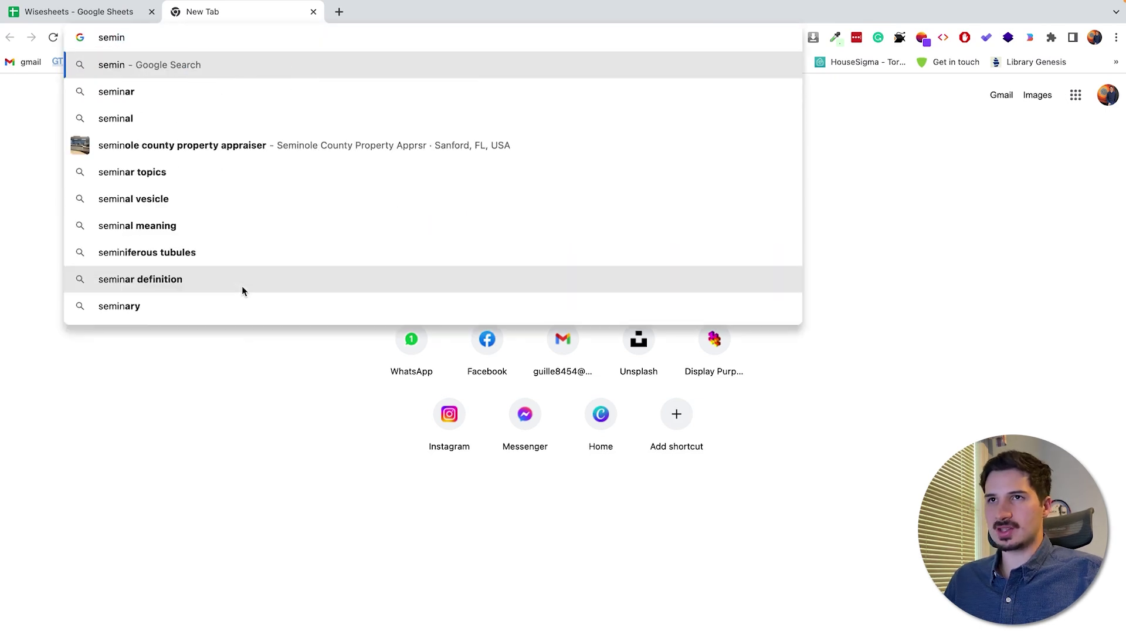
{"action": "type", "text": " conductor "}
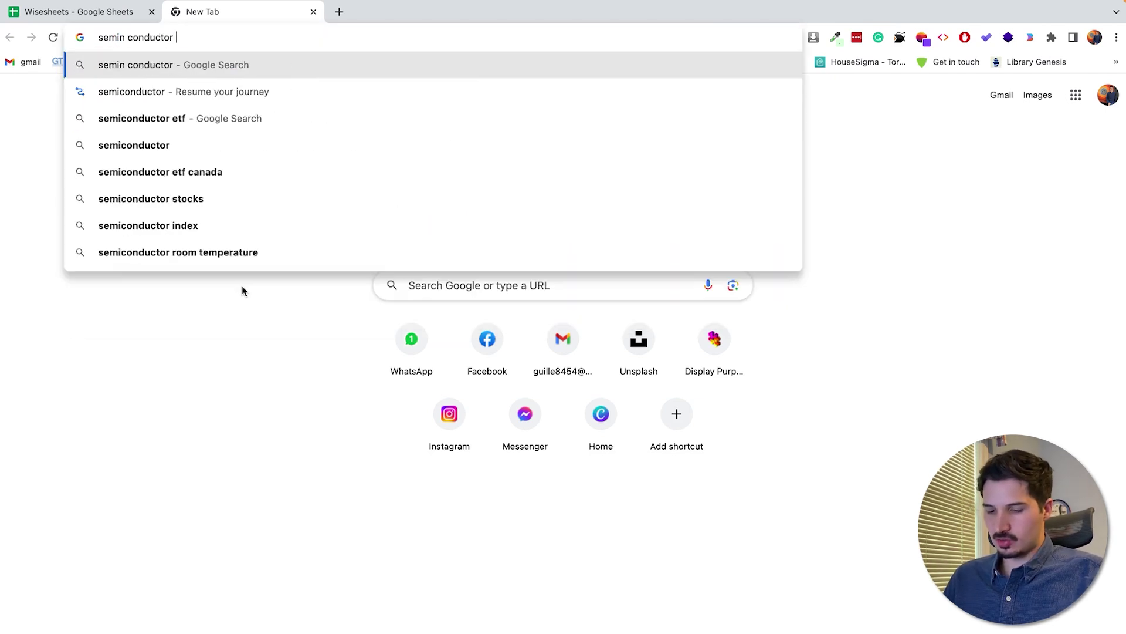
{"action": "type", "text": "stock list"}
{"action": "key", "text": "Return"}
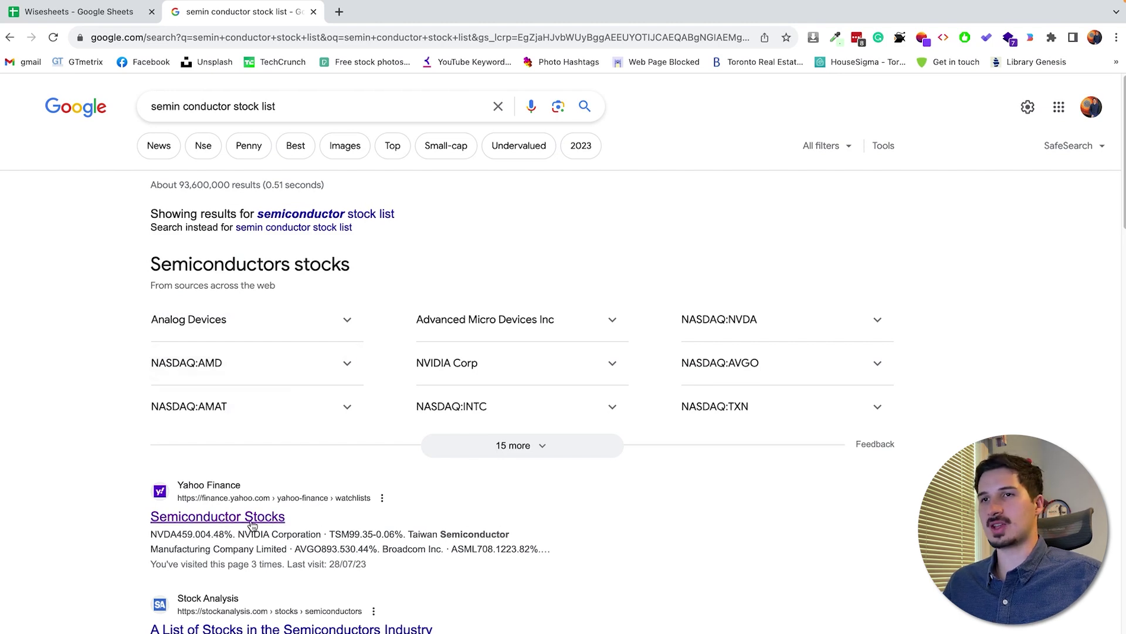
Step: Open Yahoo Finance's Semiconductor Stocks watchlist and select the top rows of its symbols table
{"action": "left_click", "coordinate": [203, 523]}
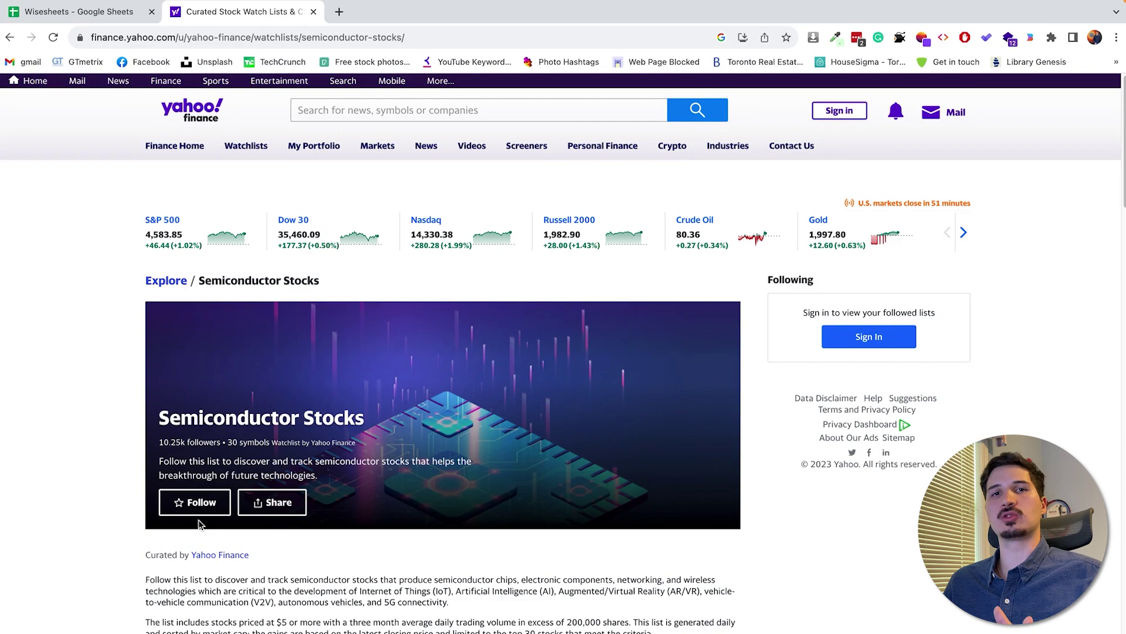
{"action": "scroll", "coordinate": [368, 535], "scroll_direction": "down", "scroll_amount": 5}
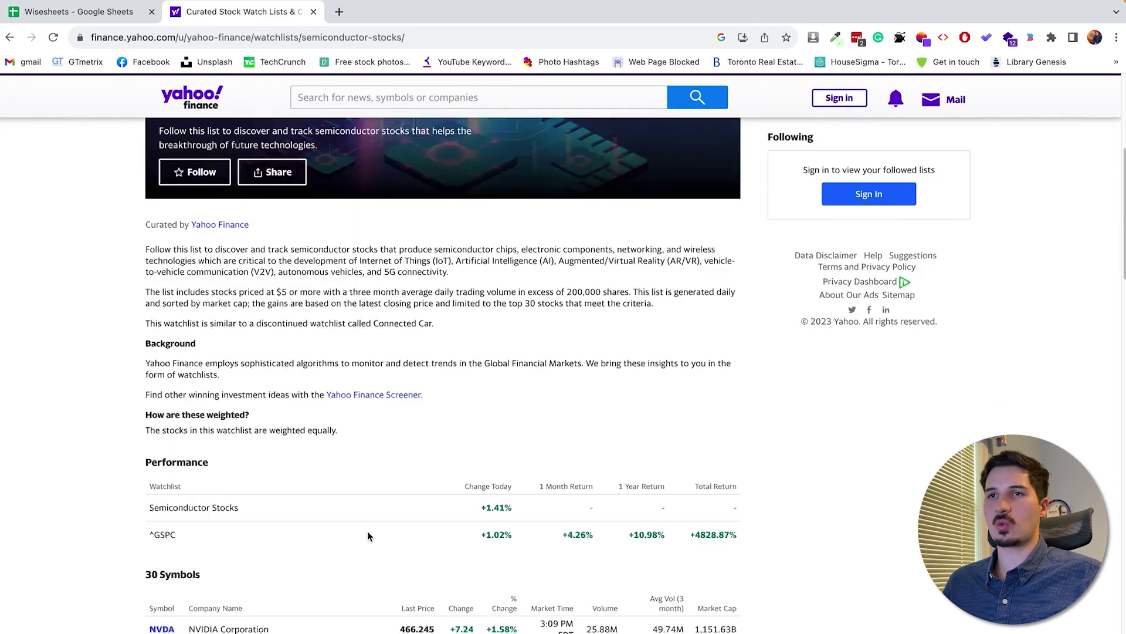
{"action": "scroll", "coordinate": [368, 534], "scroll_direction": "down", "scroll_amount": 3}
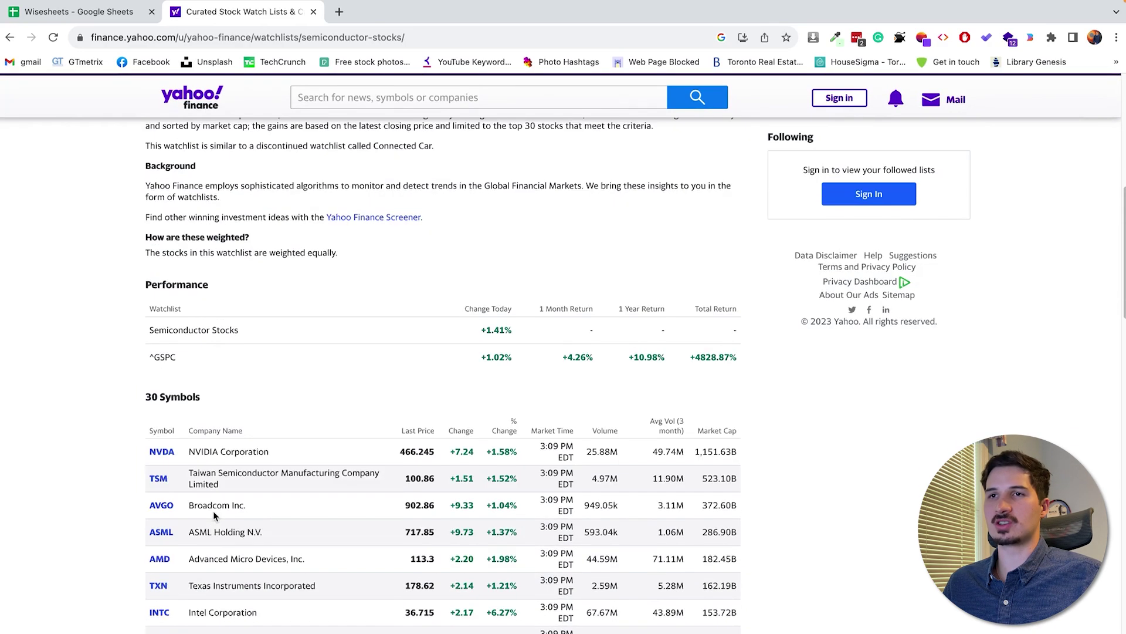
{"action": "scroll", "coordinate": [213, 514], "scroll_direction": "down", "scroll_amount": 4}
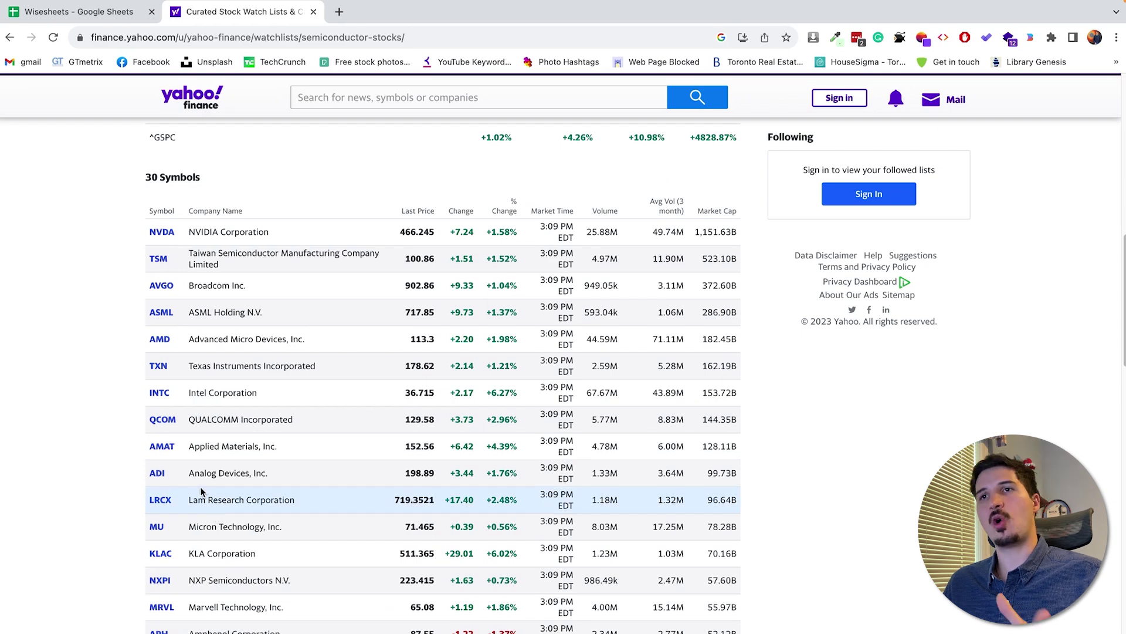
{"action": "left_click_drag", "start_coordinate": [140, 235], "coordinate": [496, 608]}
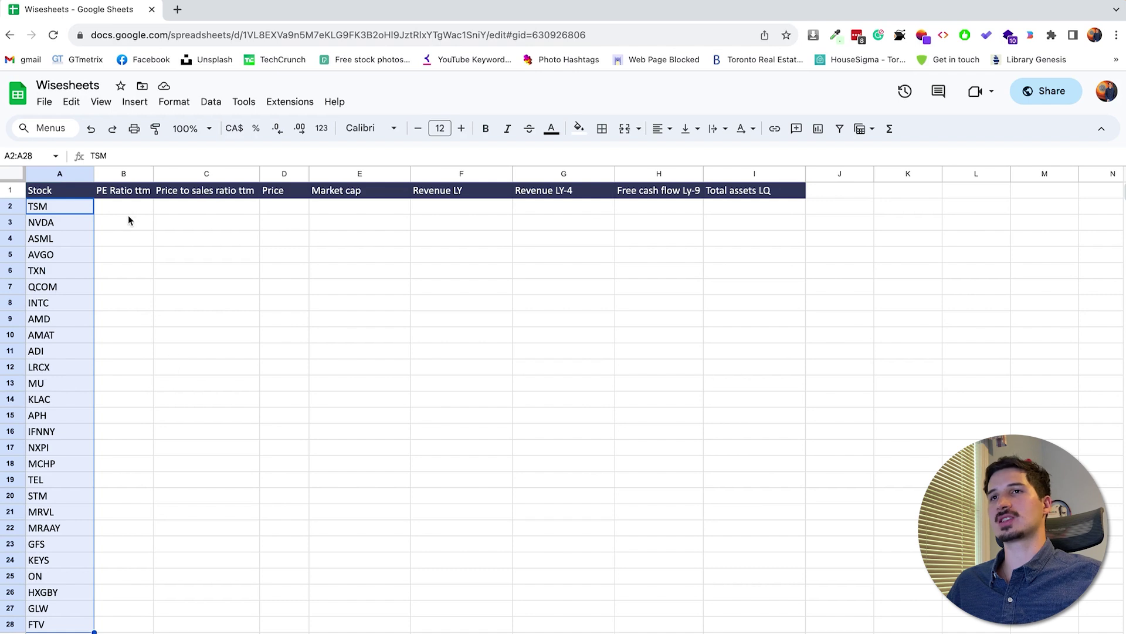
{"action": "left_click", "coordinate": [124, 194]}
{"action": "left_click_drag", "start_coordinate": [128, 195], "coordinate": [743, 198]}
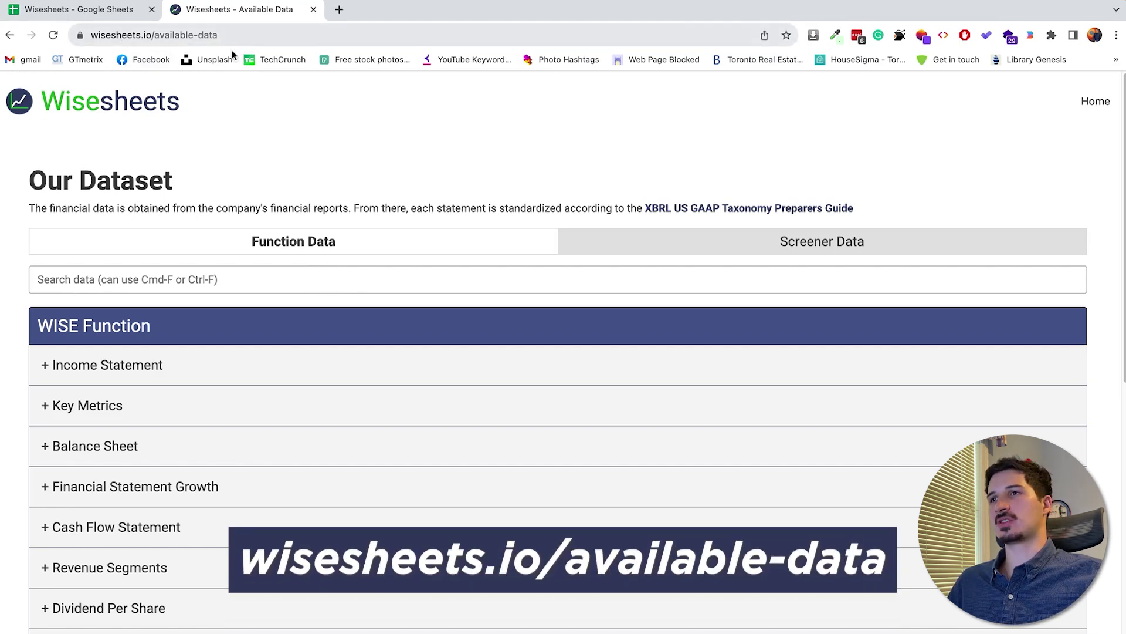
Step: Browse the Screener Data field groups: Live Price Data, Income Statement and Key Metrics
{"action": "left_click", "coordinate": [710, 251]}
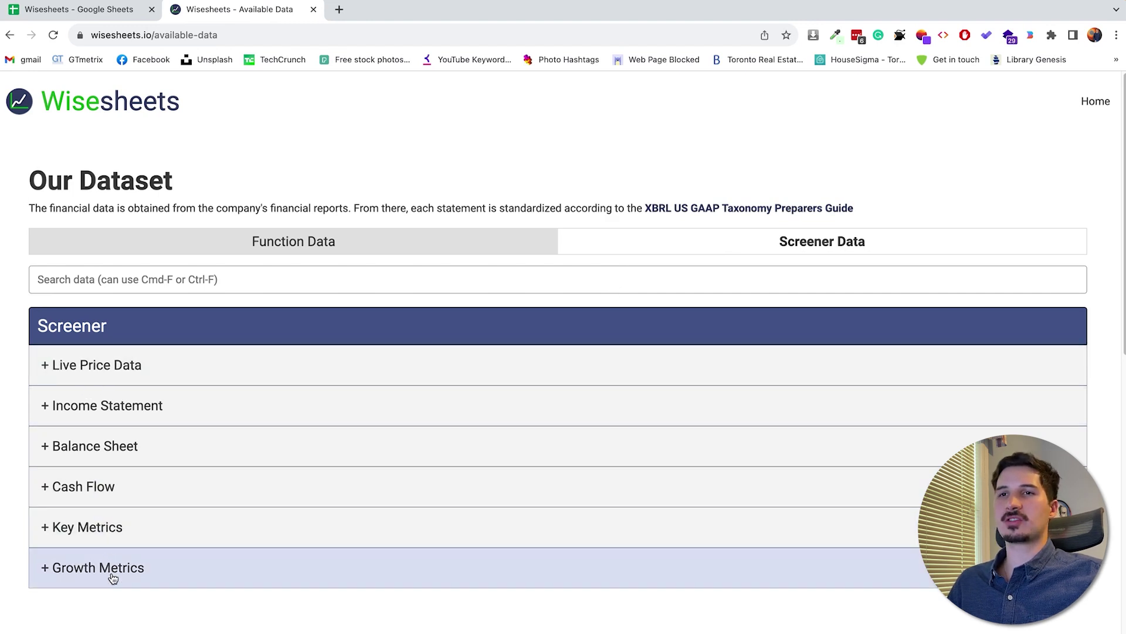
{"action": "left_click", "coordinate": [103, 369]}
{"action": "scroll", "coordinate": [118, 405], "scroll_direction": "down", "scroll_amount": 1}
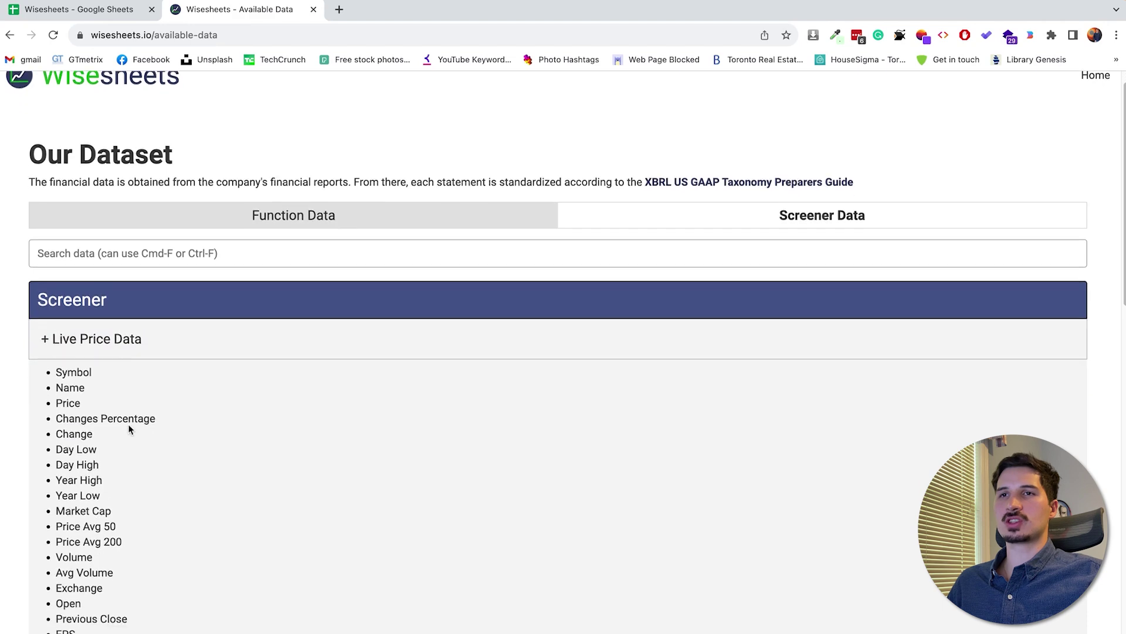
{"action": "left_click", "coordinate": [123, 352]}
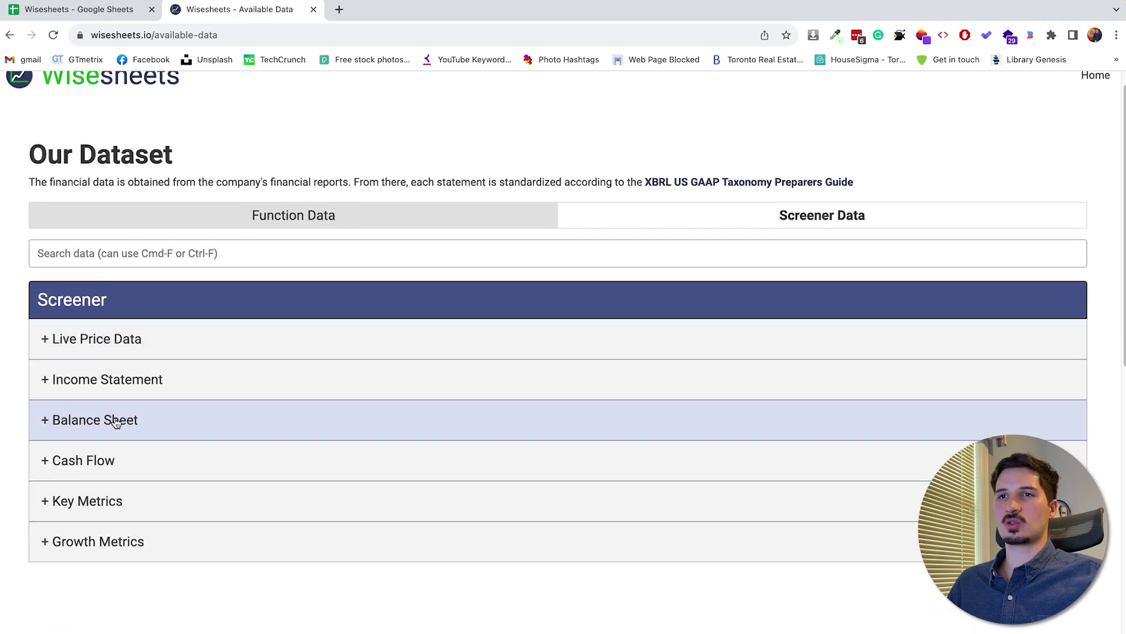
{"action": "left_click", "coordinate": [113, 380]}
{"action": "scroll", "coordinate": [129, 414], "scroll_direction": "down", "scroll_amount": 3}
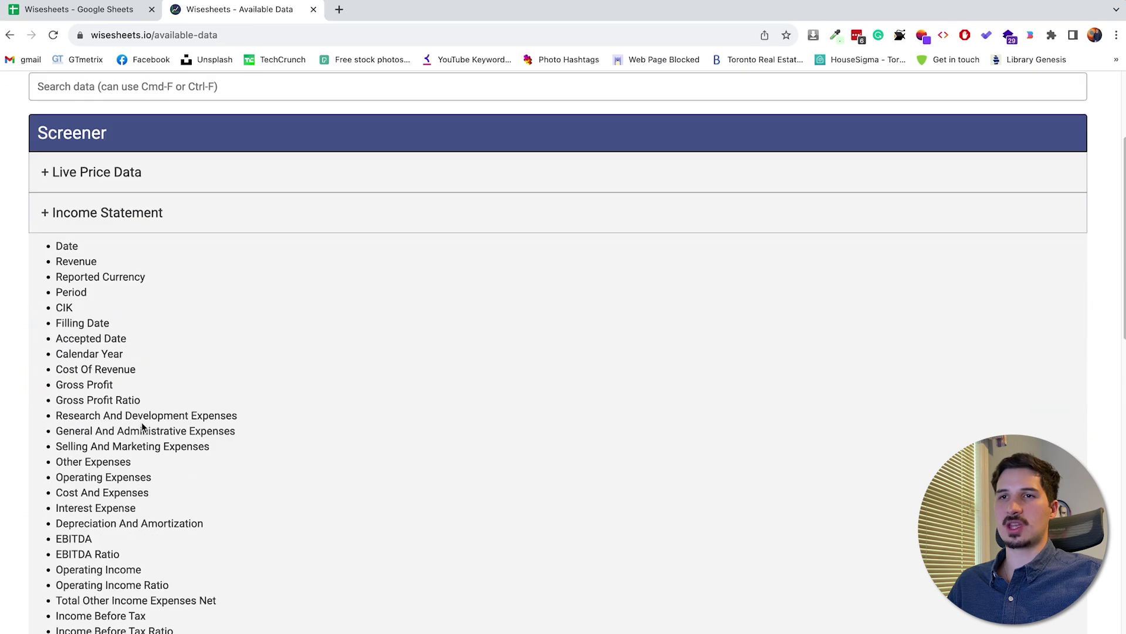
{"action": "left_click", "coordinate": [164, 219]}
{"action": "left_click", "coordinate": [115, 193]}
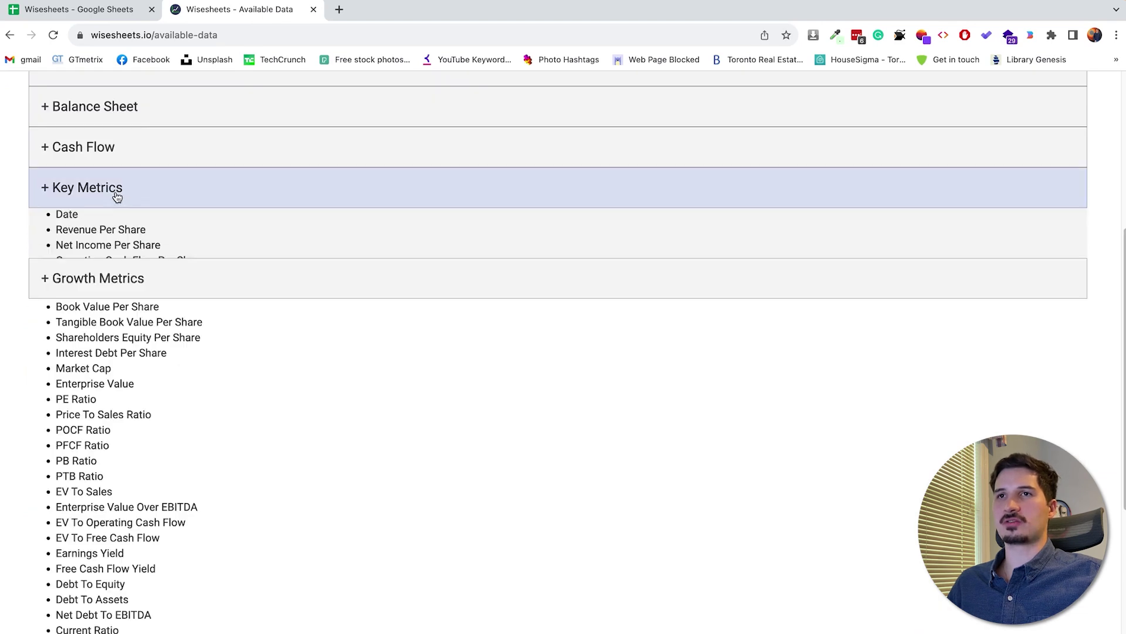
Step: Search the screener data fields for revenue
{"action": "key", "text": "super+f"}
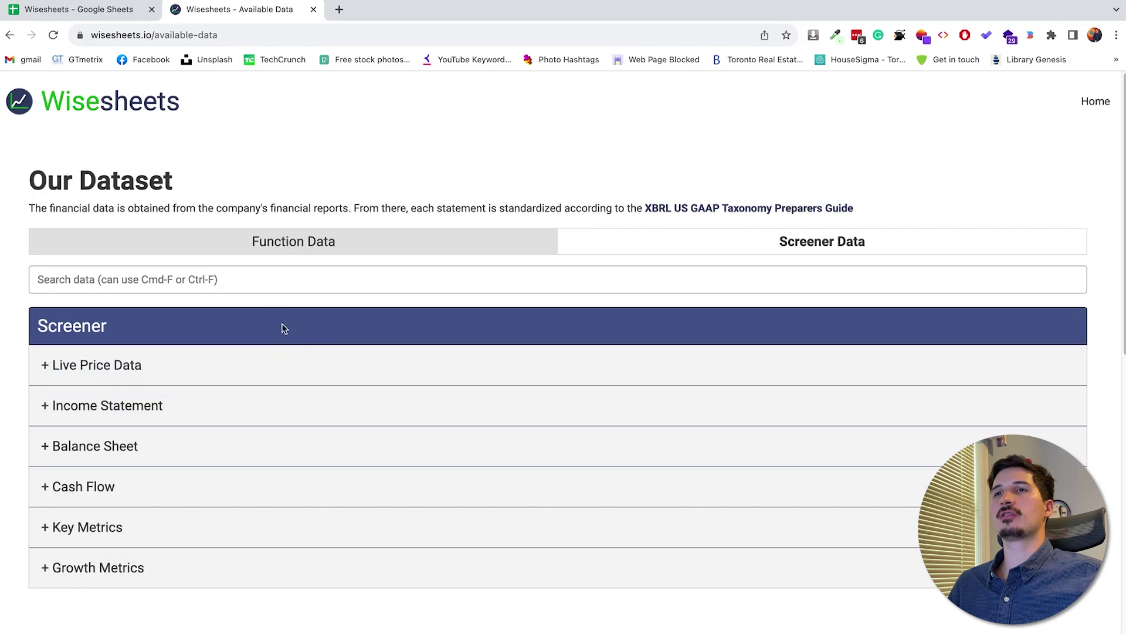
{"action": "left_click", "coordinate": [211, 278]}
{"action": "type", "text": "revn"}
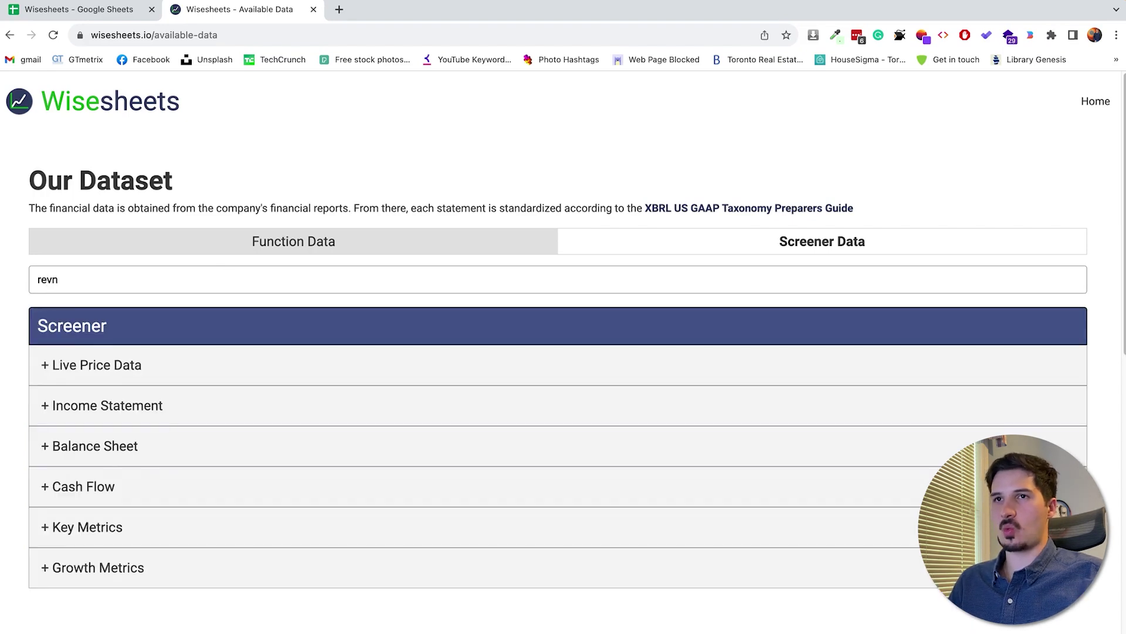
{"action": "key", "text": "BackSpace"}
{"action": "type", "text": "eve"}
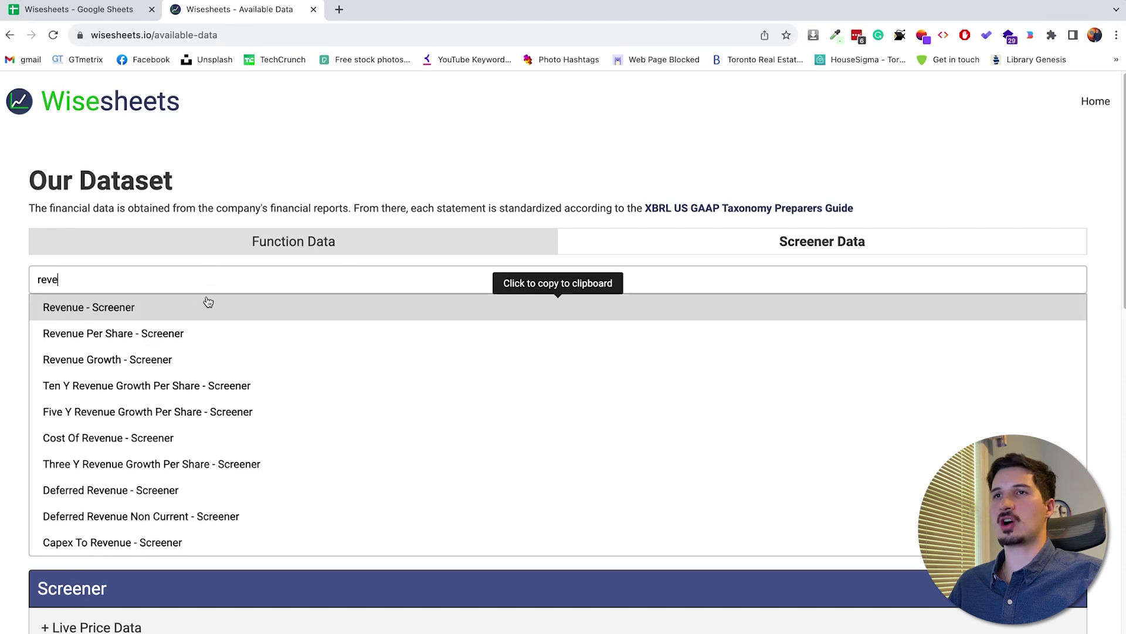
{"action": "left_click", "coordinate": [356, 189]}
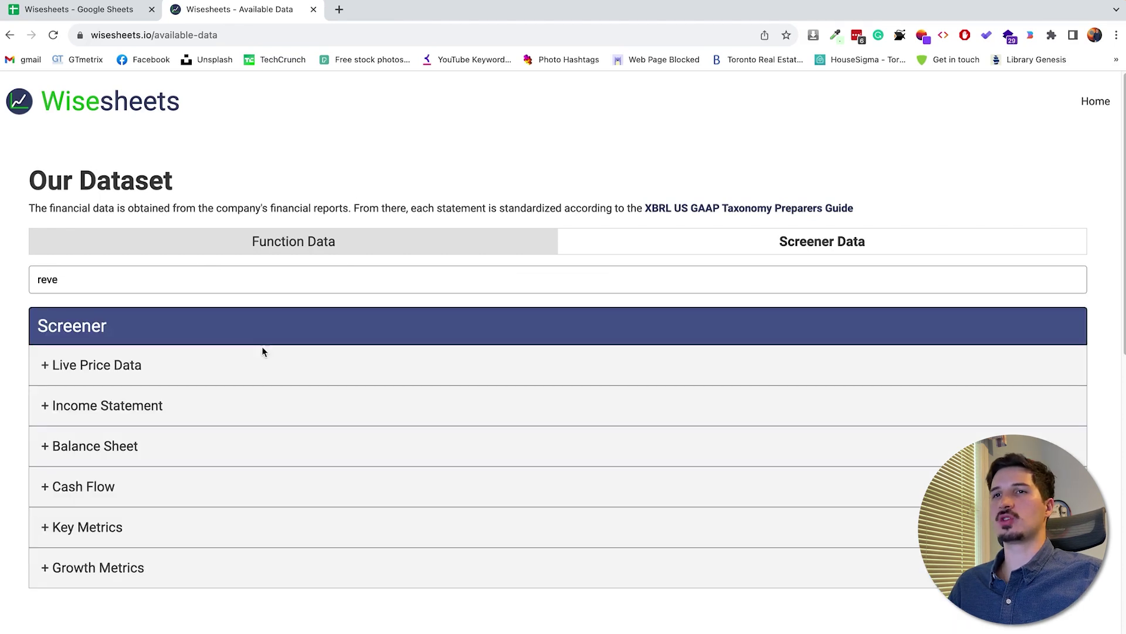
Step: Expand Live Price Data and select the field names Symbol through Price Avg 200
{"action": "left_click", "coordinate": [247, 378]}
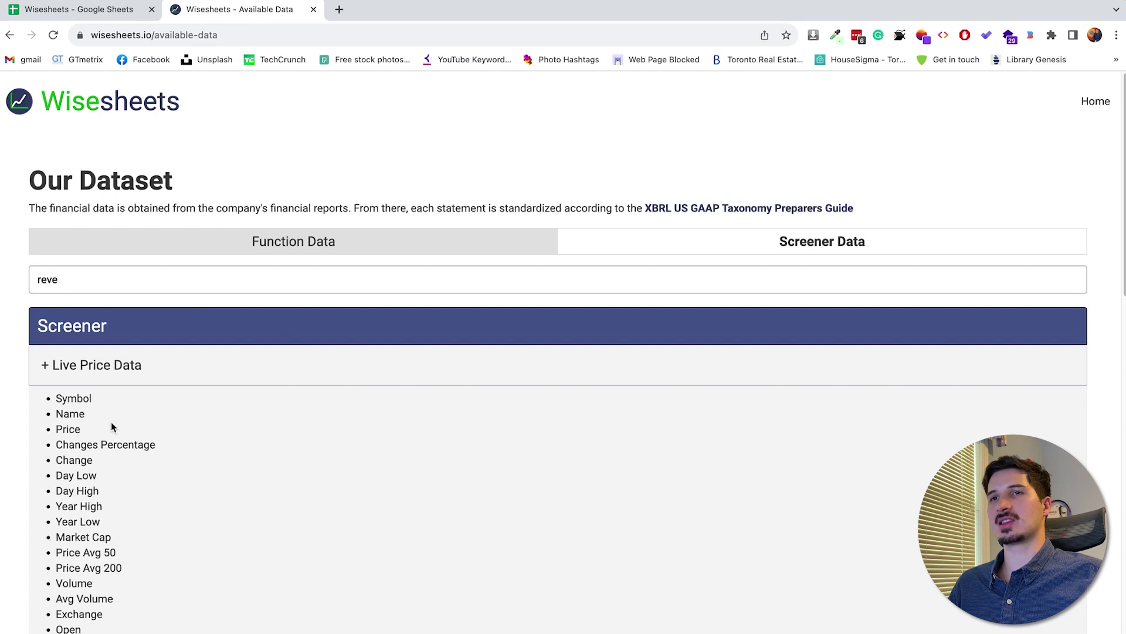
{"action": "left_click_drag", "start_coordinate": [60, 393], "coordinate": [80, 415]}
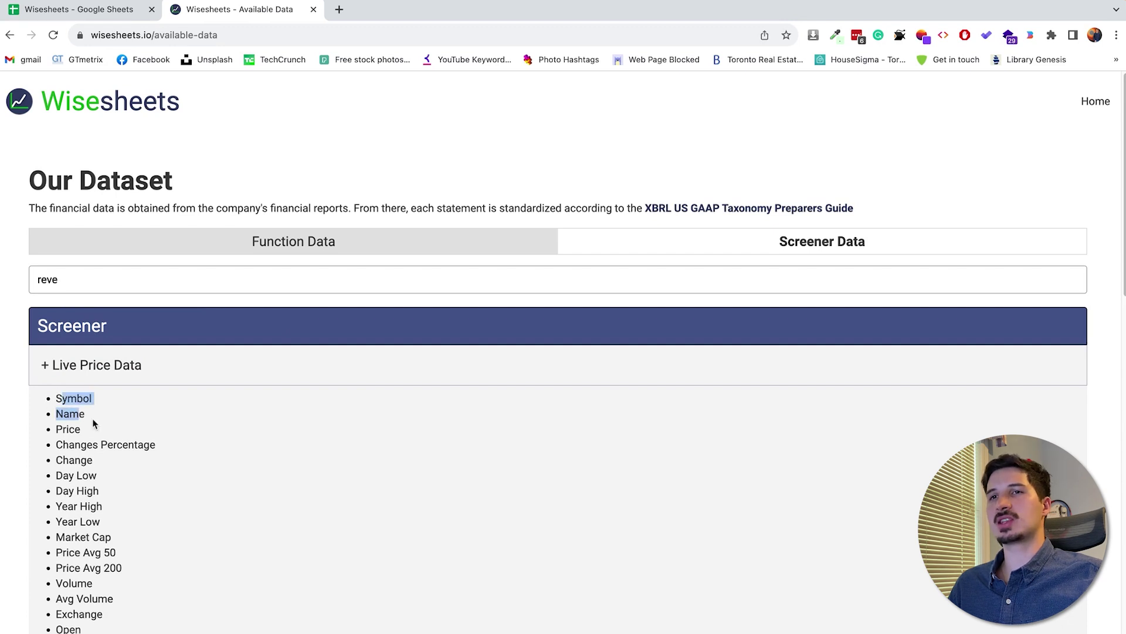
{"action": "scroll", "coordinate": [199, 437], "scroll_direction": "down", "scroll_amount": 1}
{"action": "scroll", "coordinate": [199, 438], "scroll_direction": "down", "scroll_amount": 1}
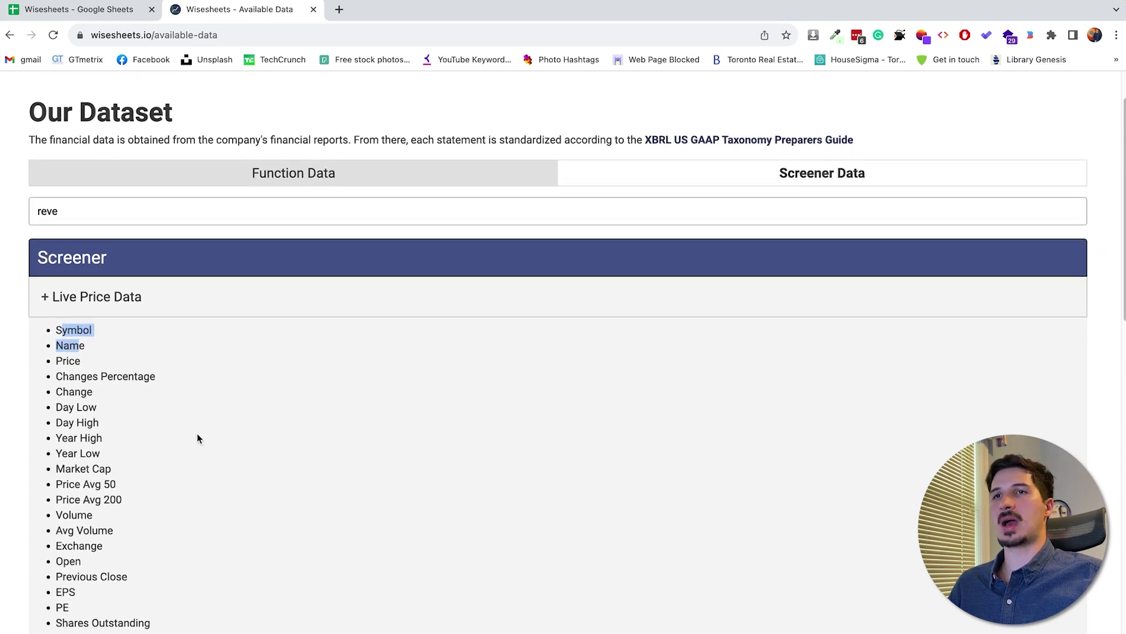
{"action": "left_click", "coordinate": [115, 386]}
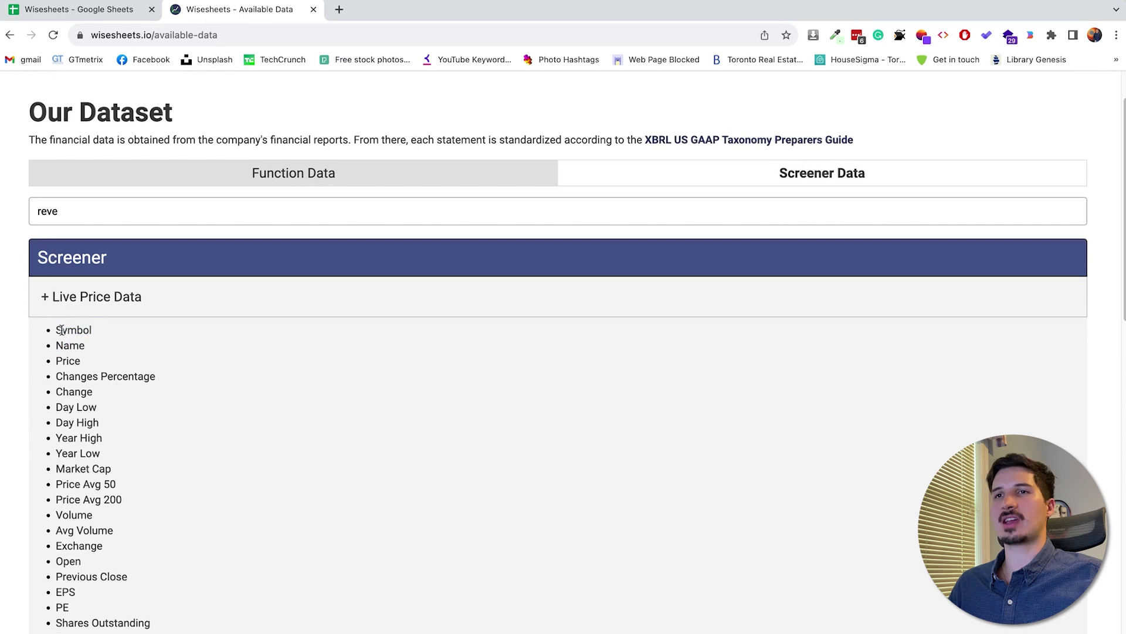
{"action": "left_click_drag", "start_coordinate": [57, 326], "coordinate": [151, 502]}
{"action": "key", "text": "super+c"}
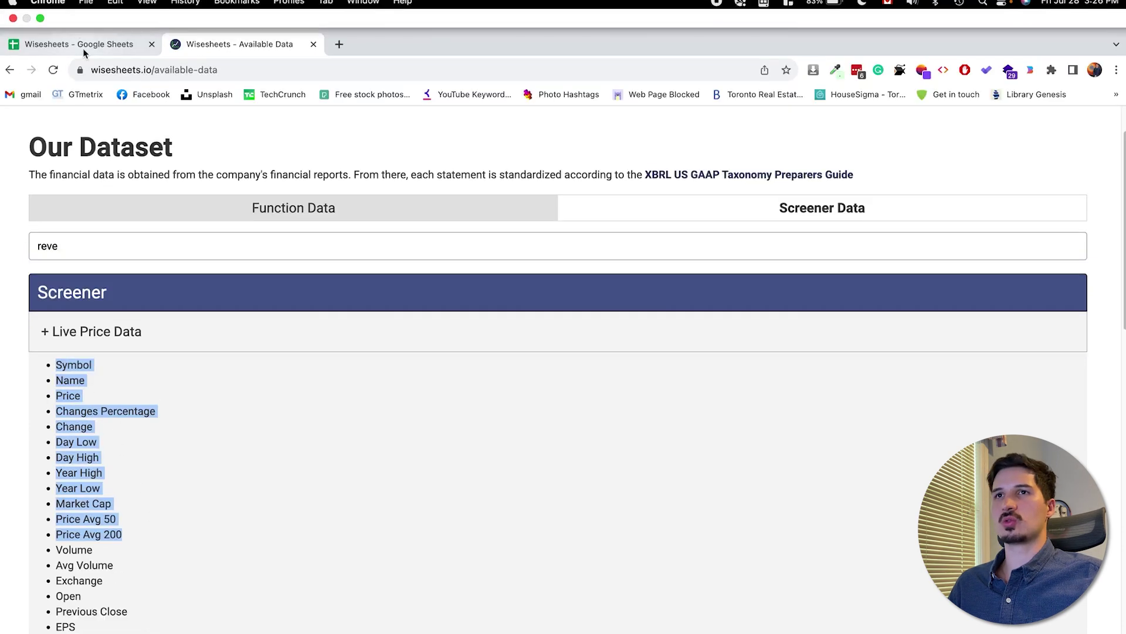
Step: Paste the field names into column D at D11 and copy the list
{"action": "left_click", "coordinate": [83, 47]}
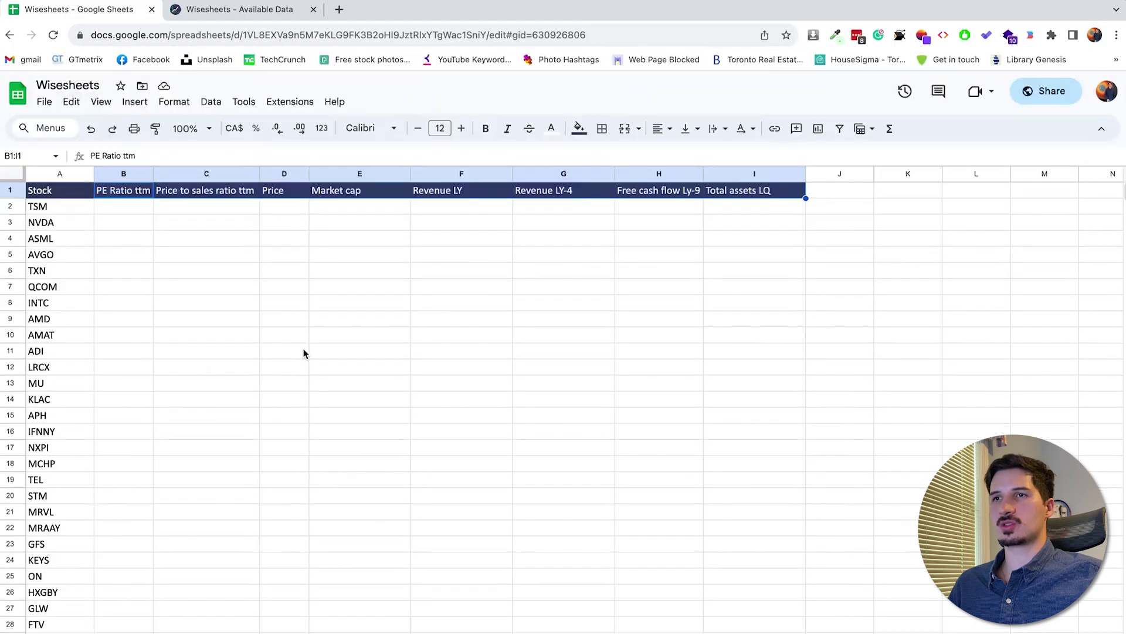
{"action": "left_click", "coordinate": [304, 352]}
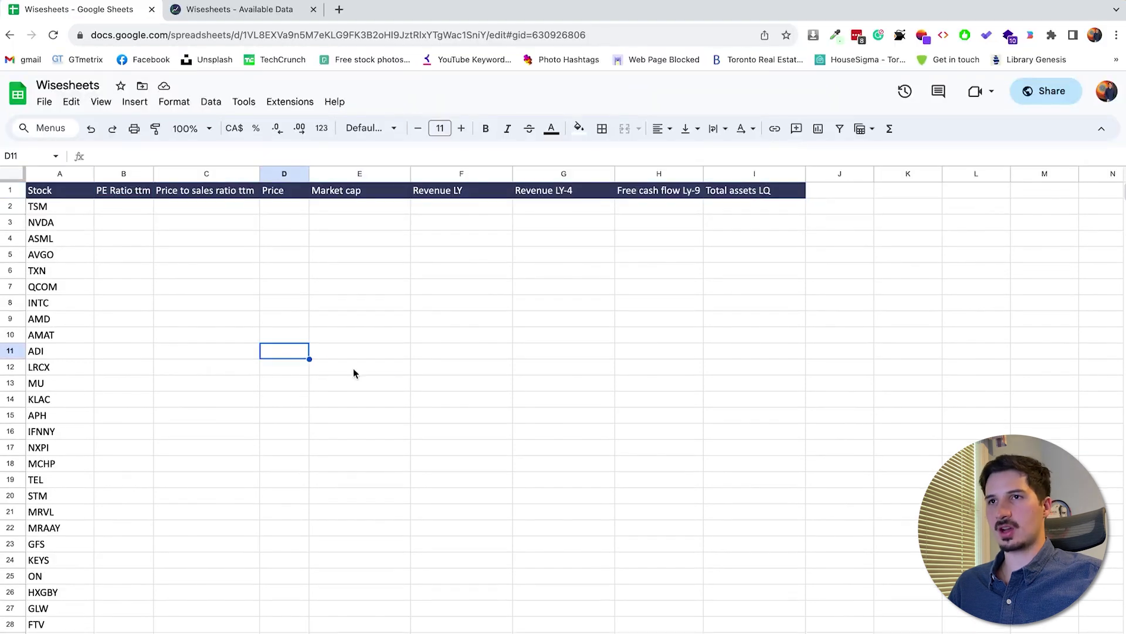
{"action": "key", "text": "super+v"}
{"action": "key", "text": "super+c"}
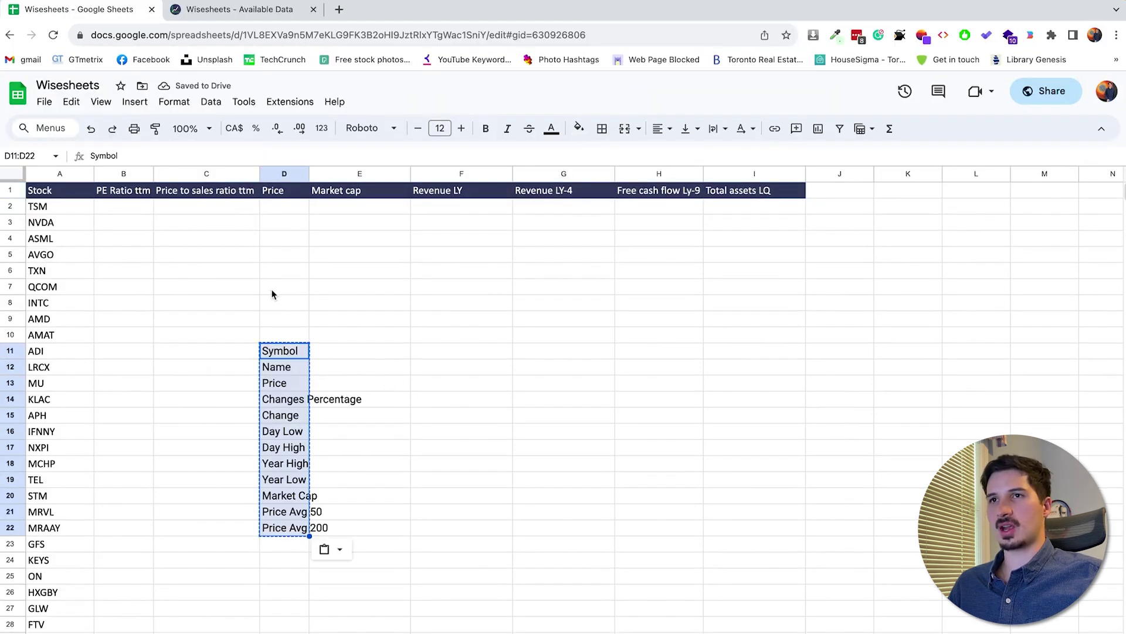
Step: Paste the field names transposed across row 5 starting at D5
{"action": "left_click", "coordinate": [287, 257]}
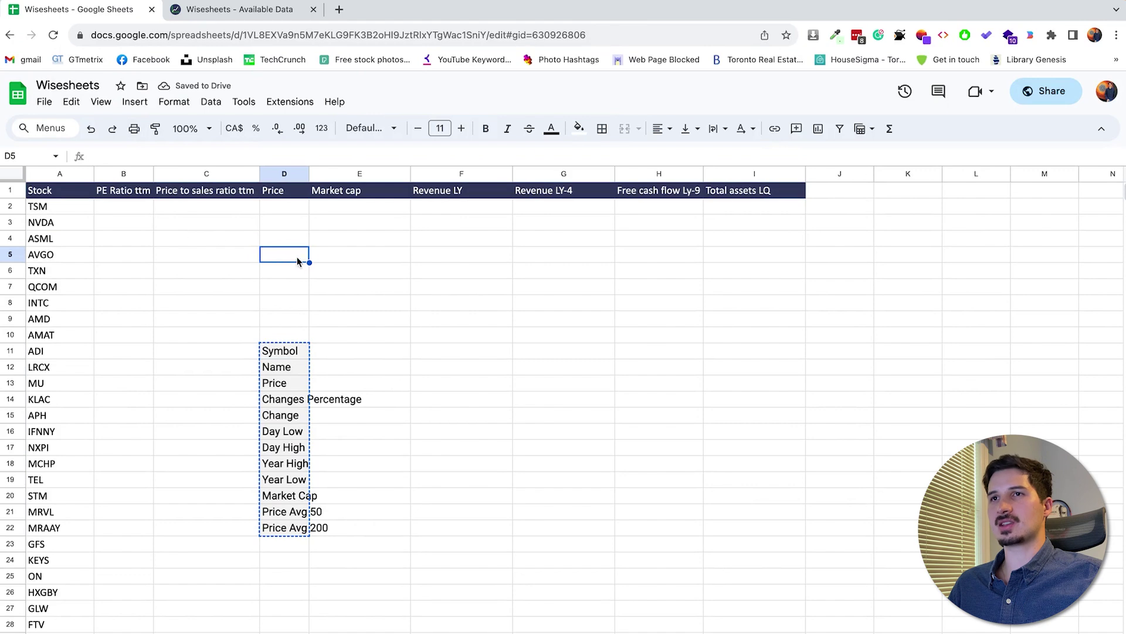
{"action": "left_click", "coordinate": [71, 103]}
{"action": "mouse_move", "coordinate": [179, 249]}
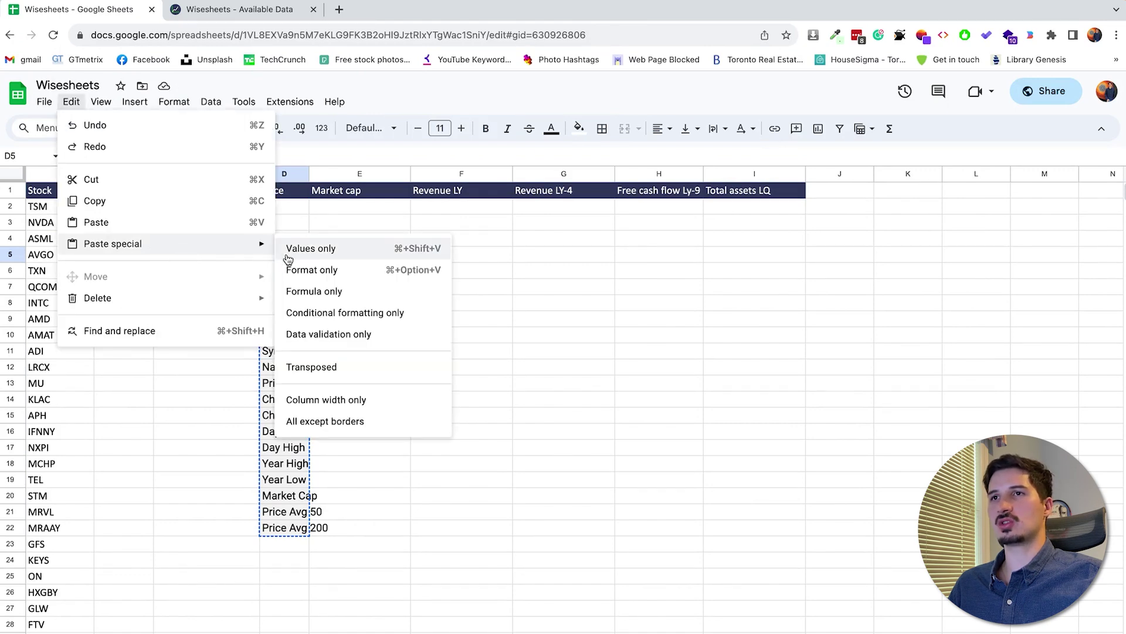
{"action": "left_click", "coordinate": [326, 369]}
{"action": "left_click", "coordinate": [495, 411]}
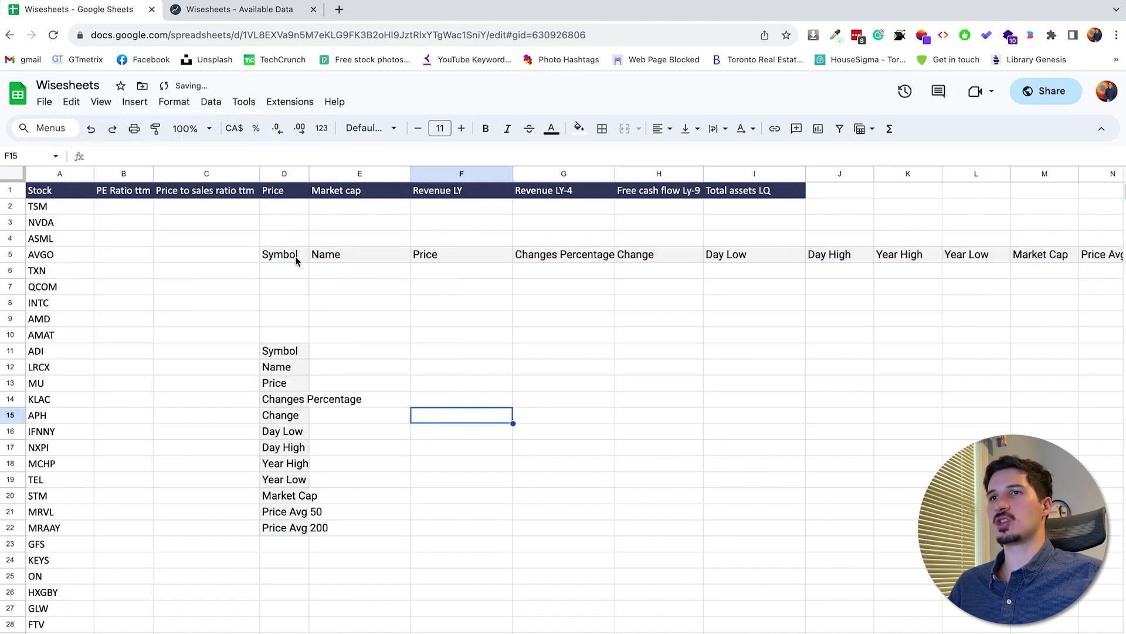
{"action": "left_click_drag", "start_coordinate": [297, 261], "coordinate": [857, 273]}
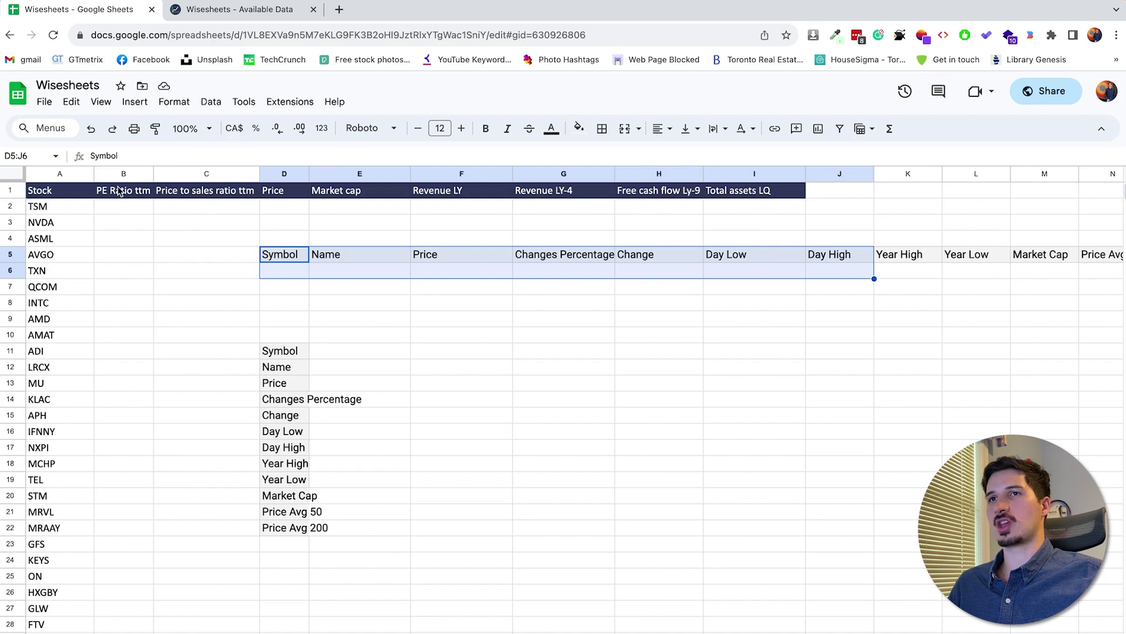
Step: Undo the transposed paste and the pasted field list
{"action": "left_click_drag", "start_coordinate": [120, 206], "coordinate": [725, 212]}
{"action": "left_click", "coordinate": [541, 230]}
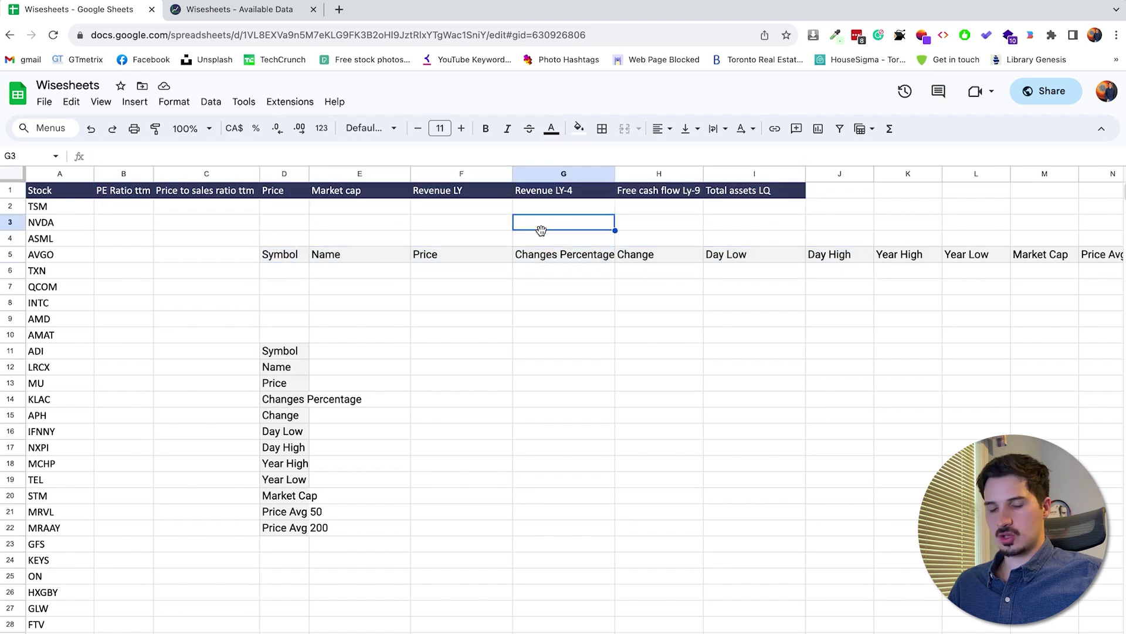
{"action": "key", "text": "ctrl+z"}
{"action": "key", "text": "ctrl+z"}
{"action": "left_click", "coordinate": [499, 286]}
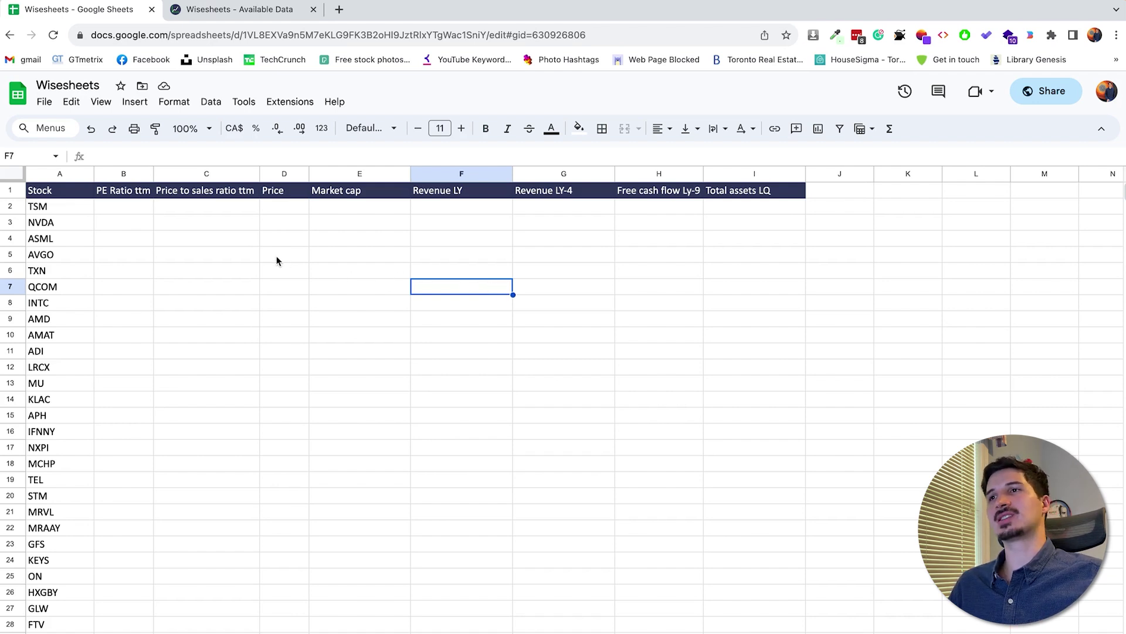
Step: Review the metric headers PE Ratio ttm, Revenue LY, Revenue LY-4 and Total assets LQ
{"action": "left_click", "coordinate": [146, 196]}
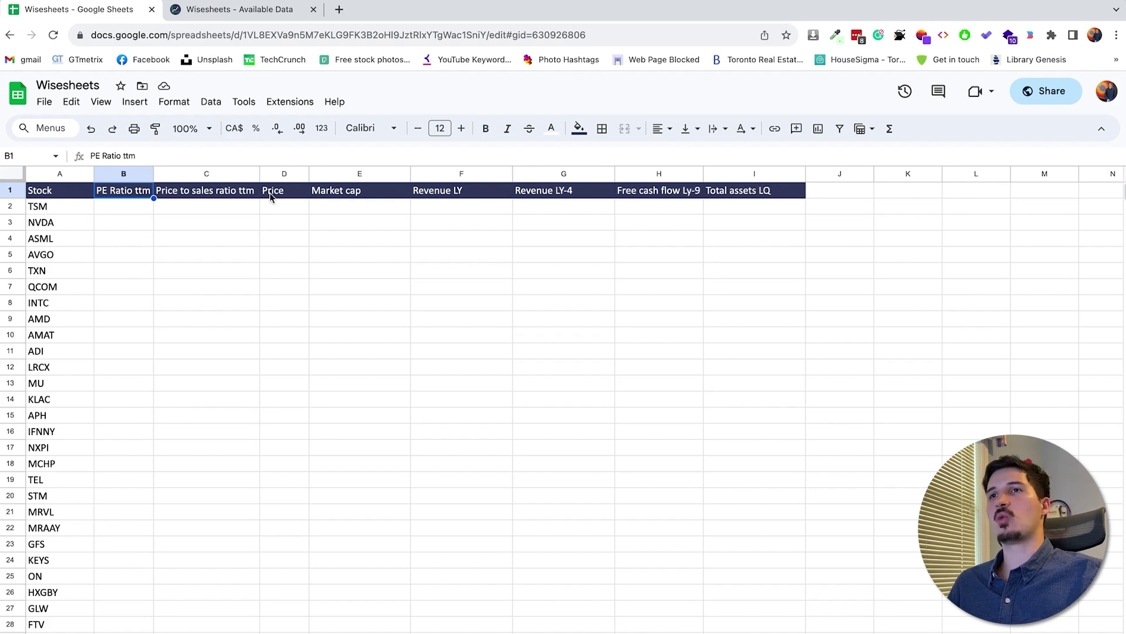
{"action": "left_click", "coordinate": [537, 191]}
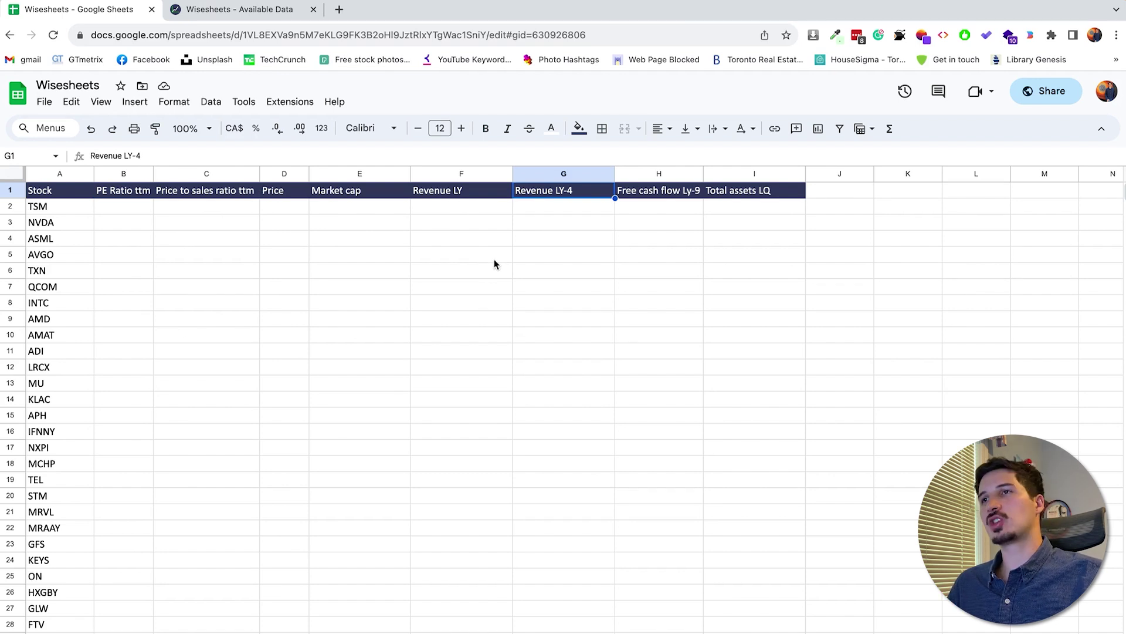
{"action": "left_click", "coordinate": [772, 194]}
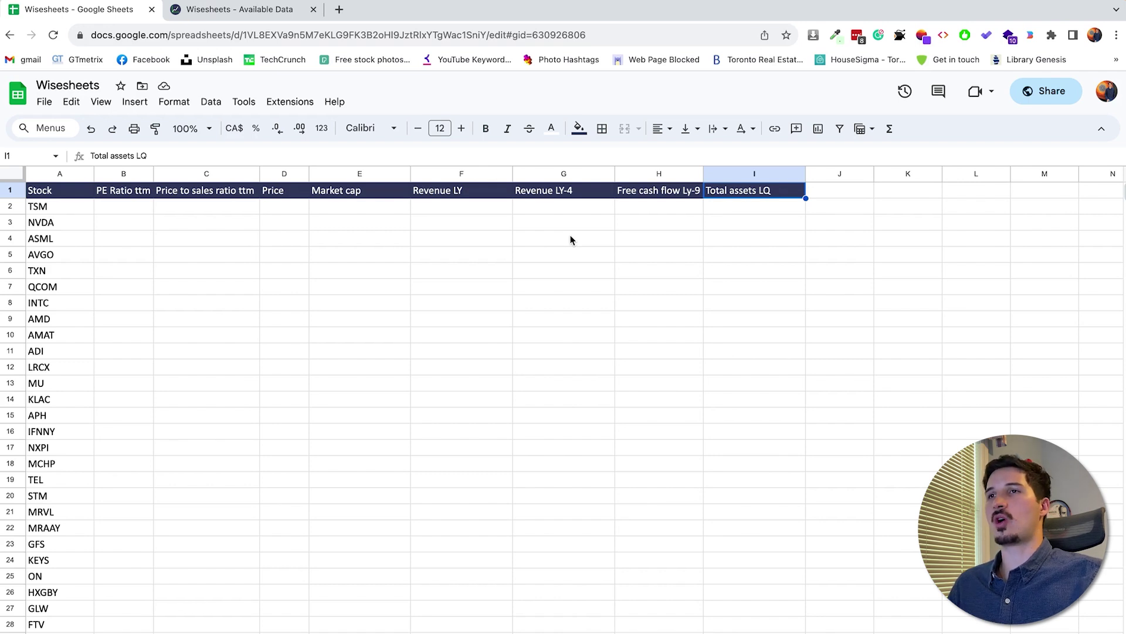
{"action": "left_click", "coordinate": [470, 195]}
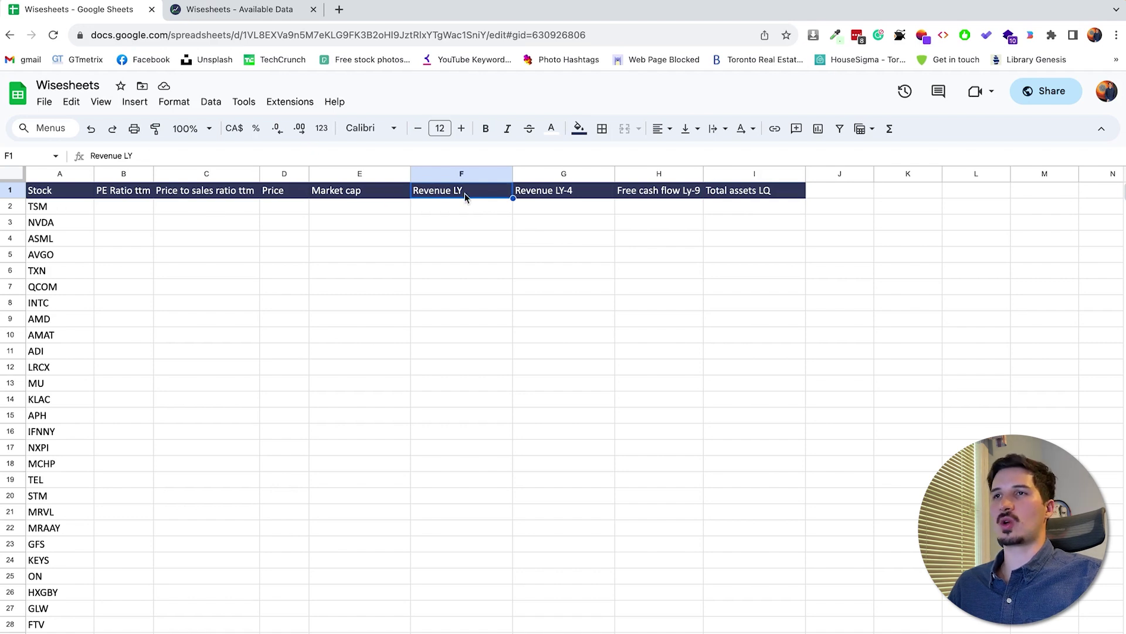
{"action": "left_click", "coordinate": [564, 191]}
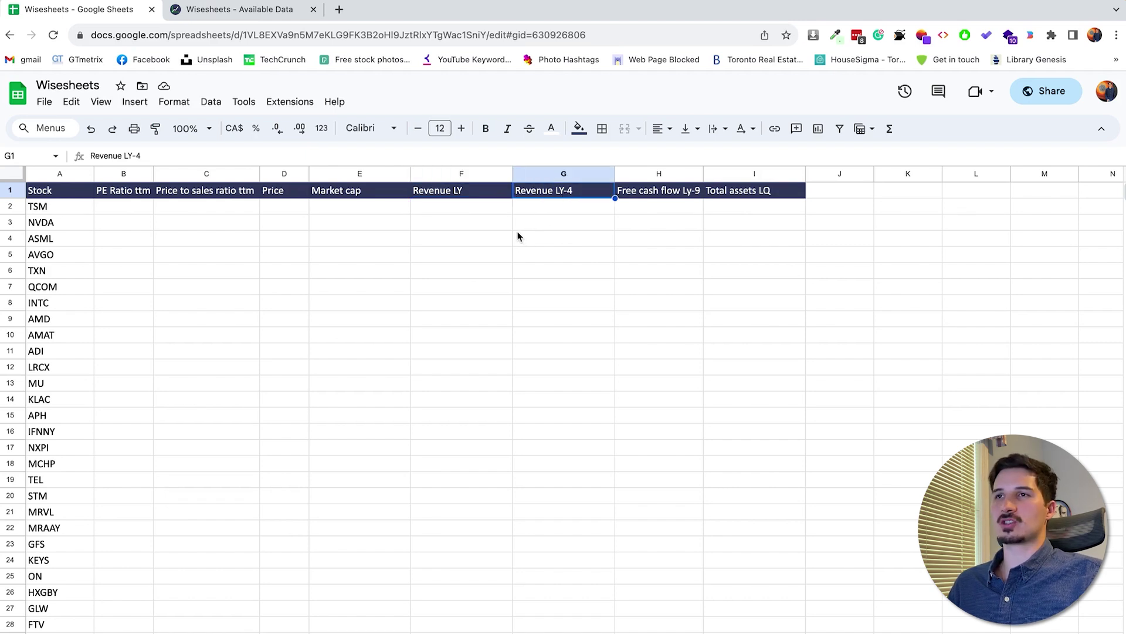
{"action": "left_click", "coordinate": [449, 193]}
{"action": "left_click", "coordinate": [552, 194]}
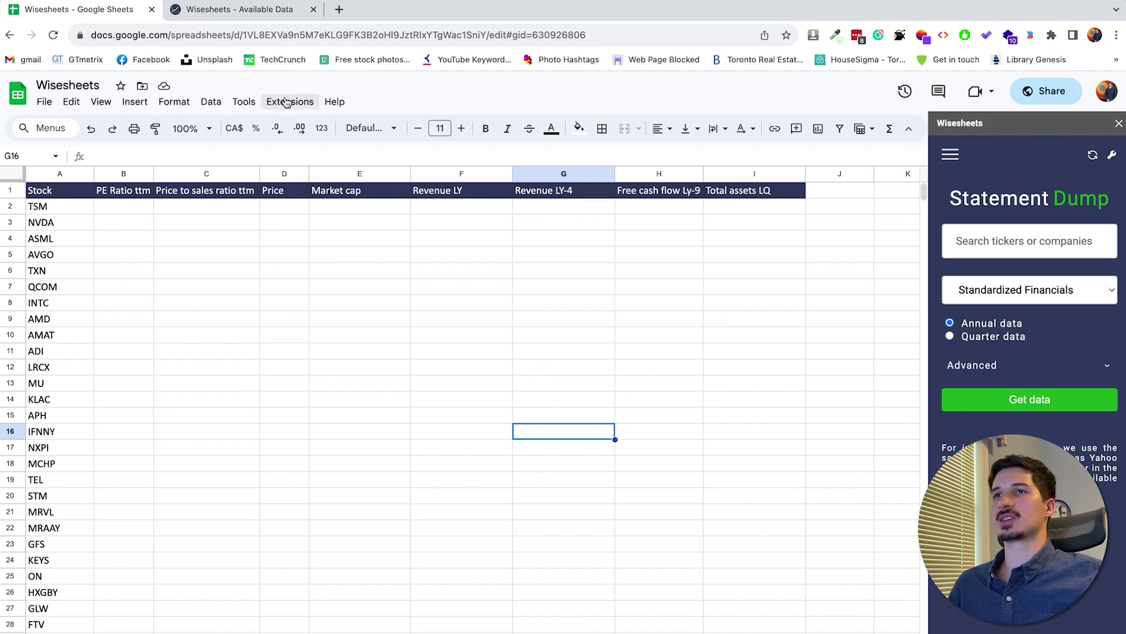
Step: Run the Wisesheets Screener with ticker range A2:A28 and parameter range B1:I1
{"action": "left_click", "coordinate": [955, 158]}
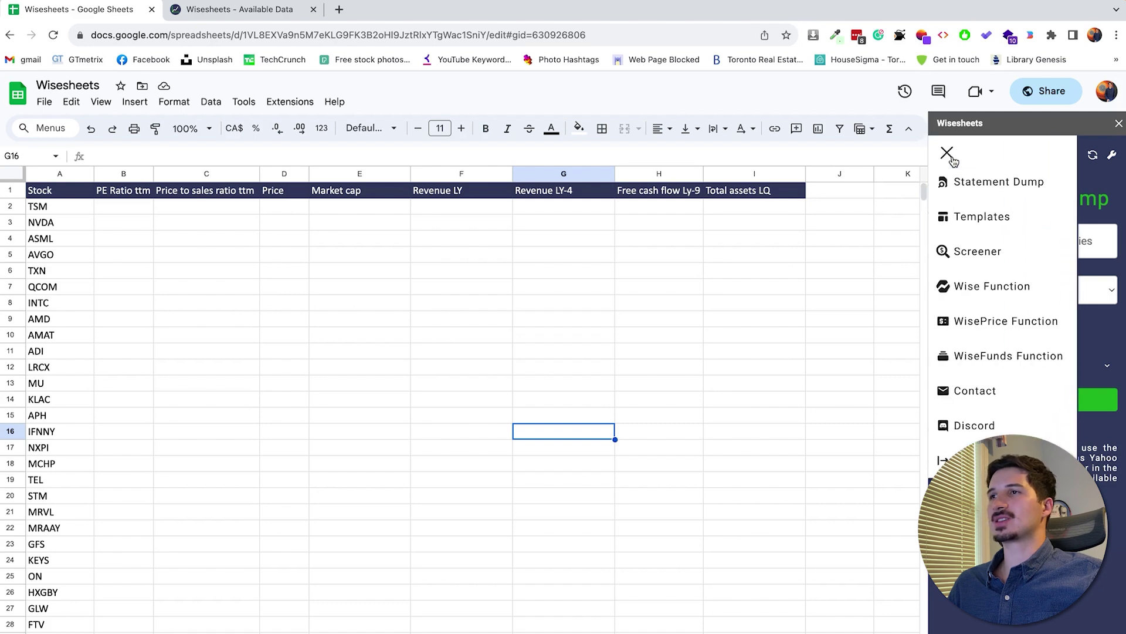
{"action": "left_click", "coordinate": [984, 248]}
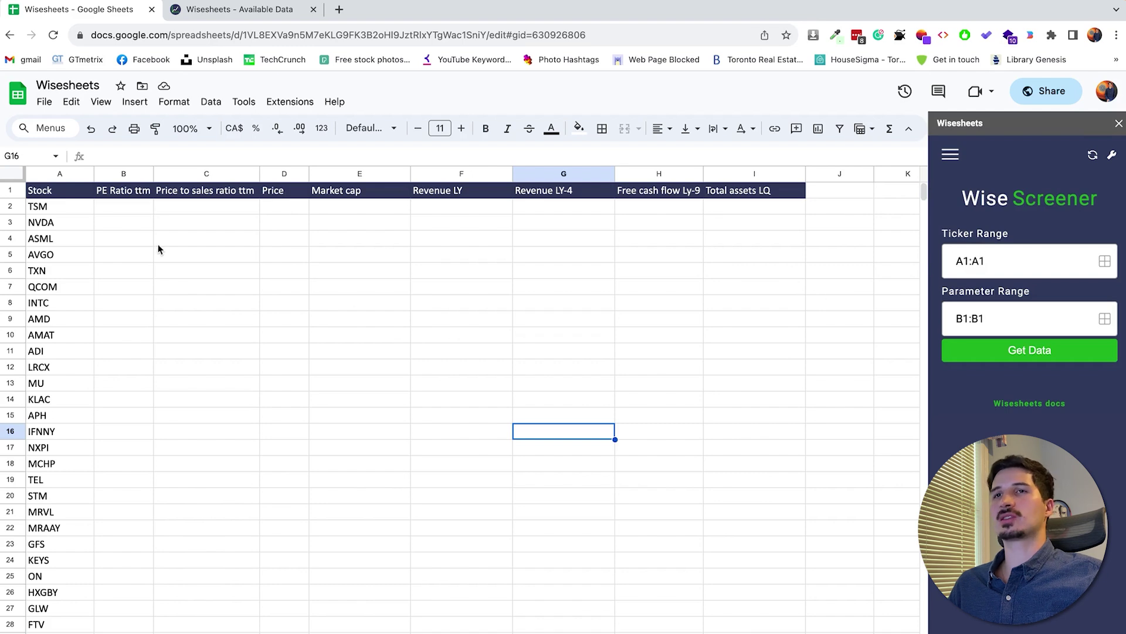
{"action": "left_click_drag", "start_coordinate": [59, 206], "coordinate": [69, 626]}
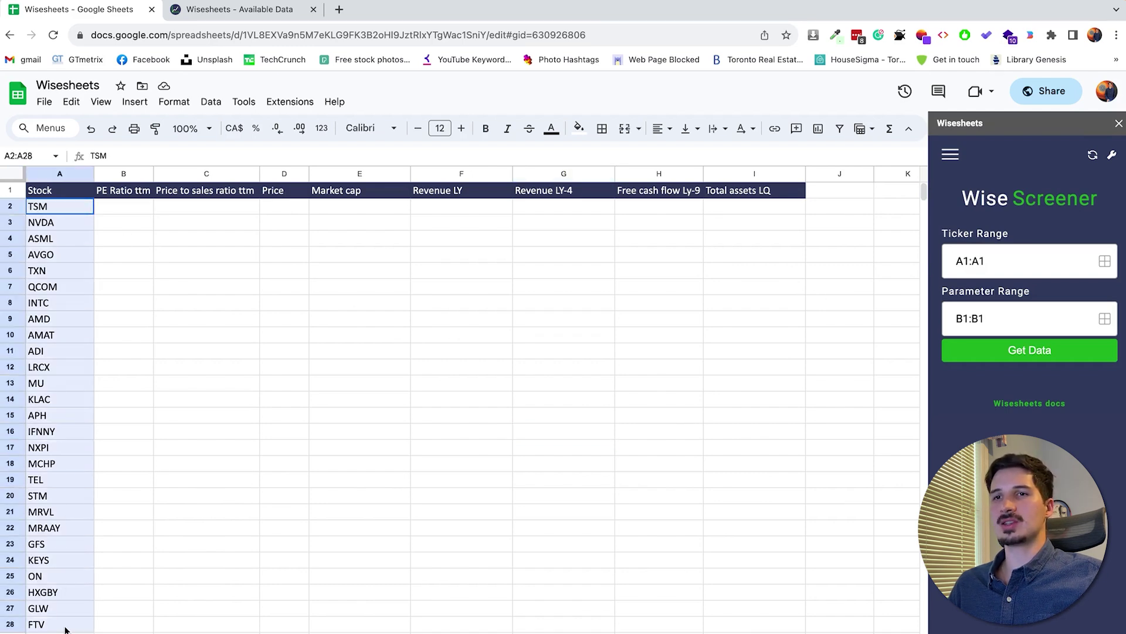
{"action": "left_click", "coordinate": [1105, 261]}
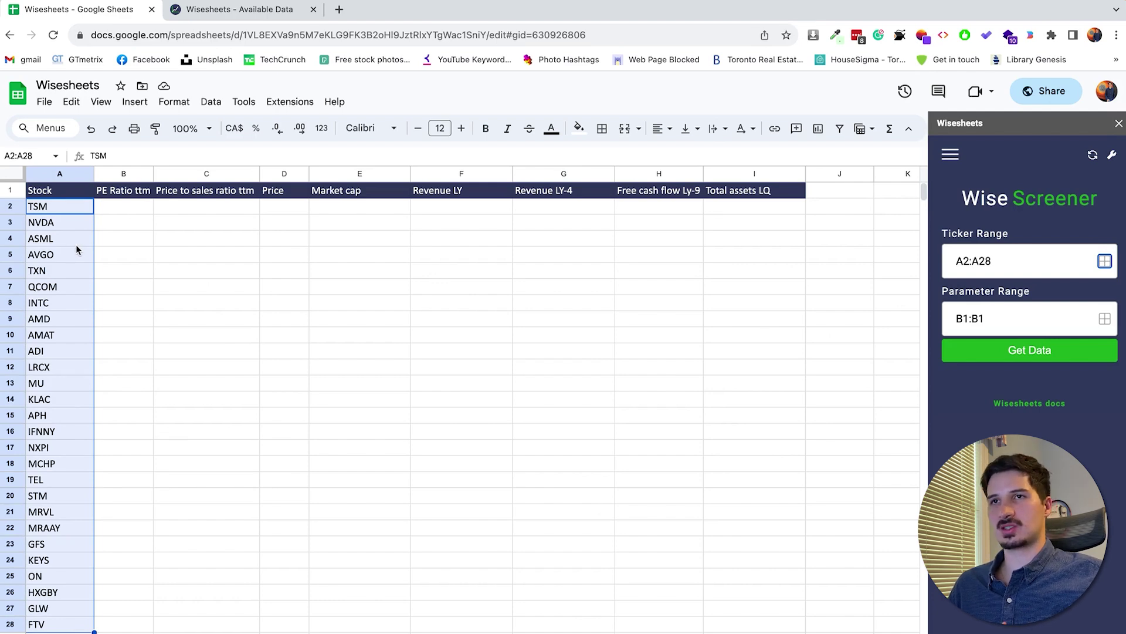
{"action": "left_click", "coordinate": [359, 271]}
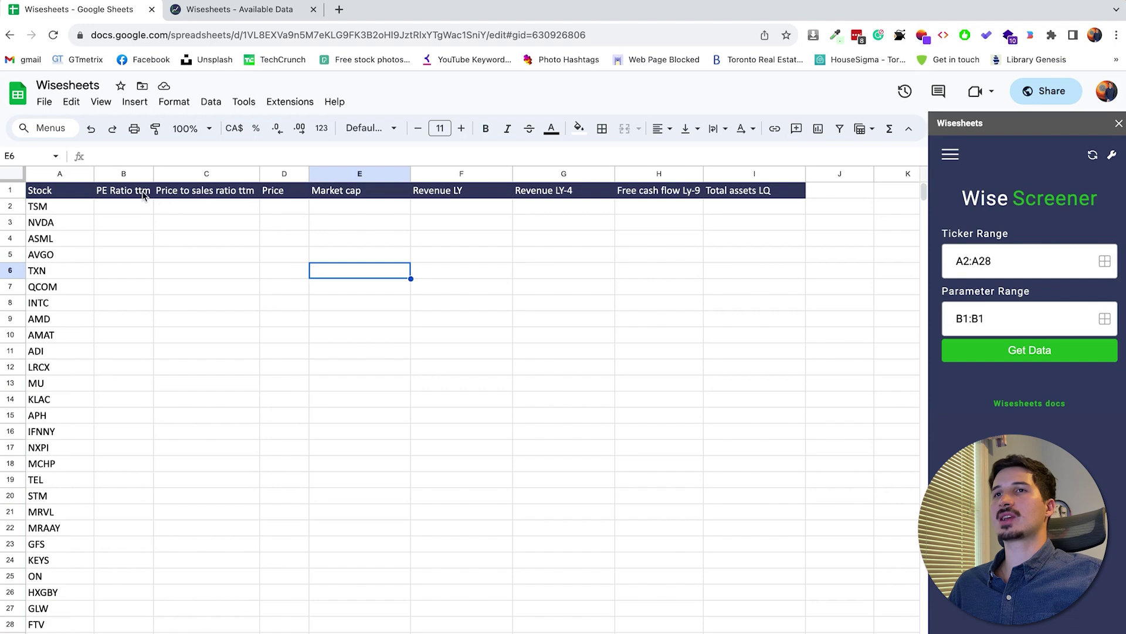
{"action": "left_click", "coordinate": [146, 195]}
{"action": "left_click_drag", "start_coordinate": [145, 195], "coordinate": [773, 194]}
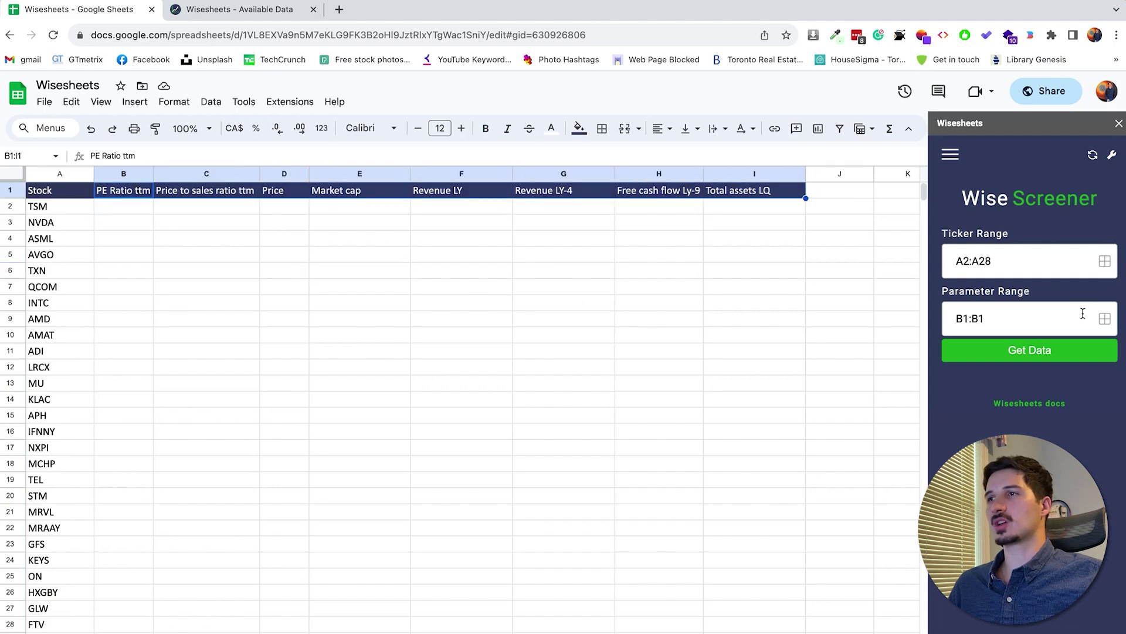
{"action": "left_click", "coordinate": [1105, 318]}
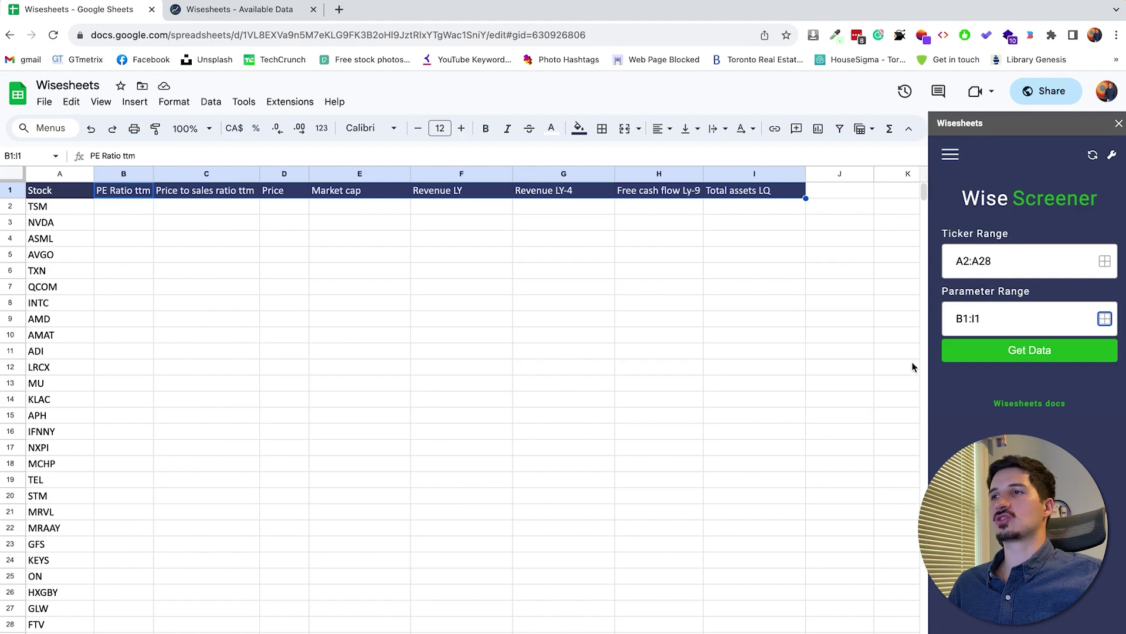
{"action": "left_click", "coordinate": [1007, 357]}
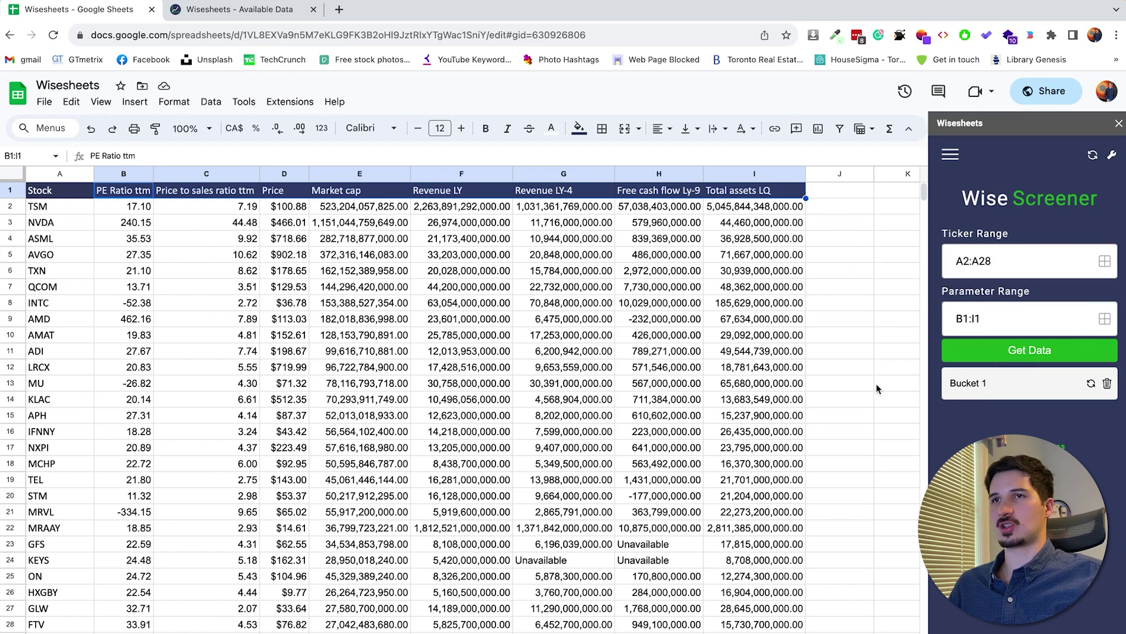
Step: Inspect the fetched values in B2:I28, including the Price and Market cap columns
{"action": "left_click_drag", "start_coordinate": [128, 212], "coordinate": [470, 333]}
{"action": "left_click_drag", "start_coordinate": [554, 411], "coordinate": [756, 627]}
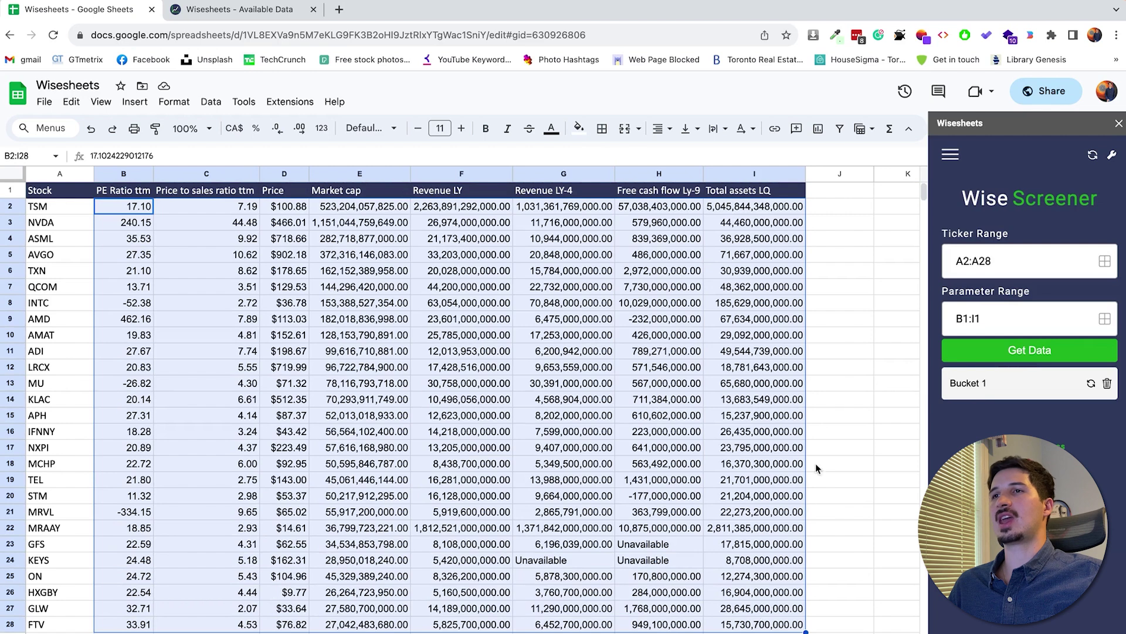
{"action": "left_click", "coordinate": [823, 414]}
{"action": "left_click", "coordinate": [284, 193]}
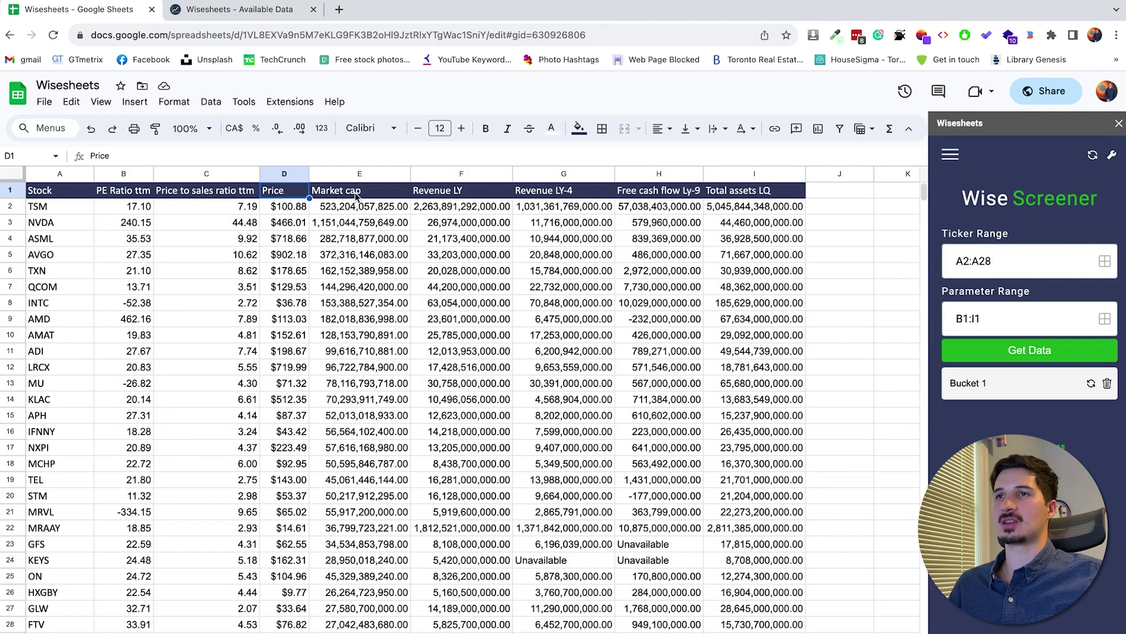
{"action": "left_click", "coordinate": [356, 195]}
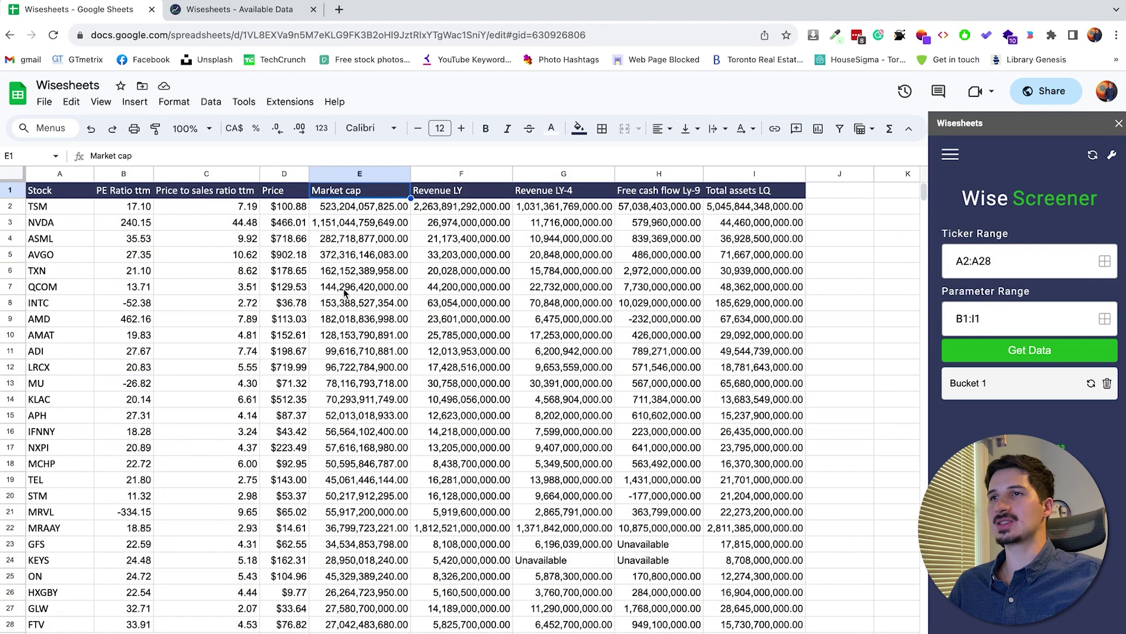
Step: Rename the Bucket 1 data set to 'screener'
{"action": "left_click", "coordinate": [964, 388]}
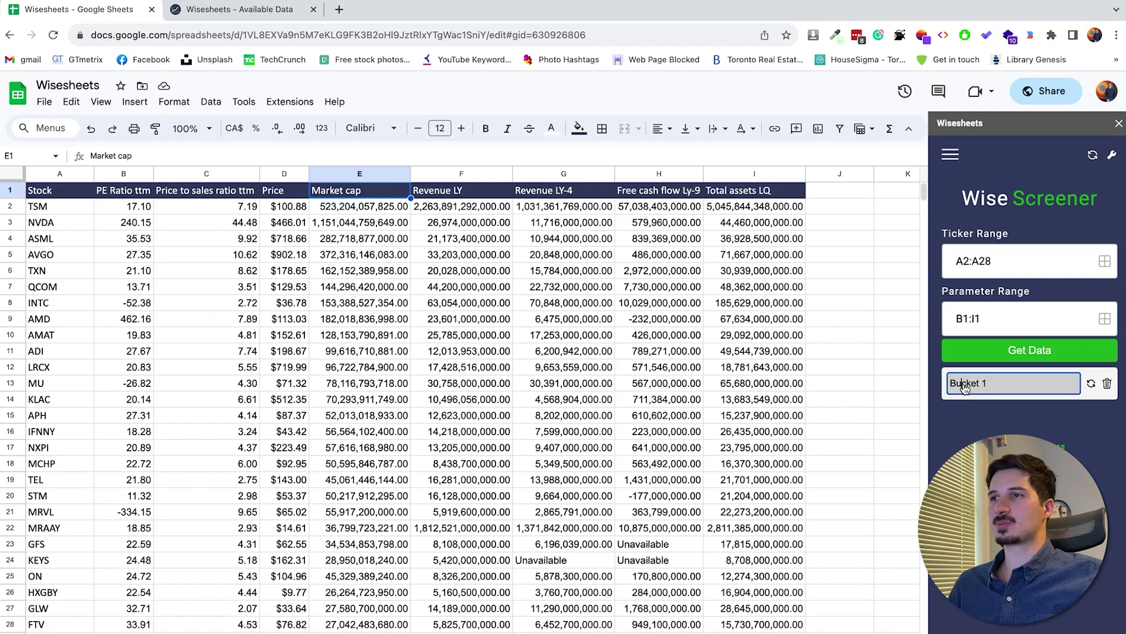
{"action": "triple_click", "coordinate": [964, 387]}
{"action": "key", "text": "BackSpace"}
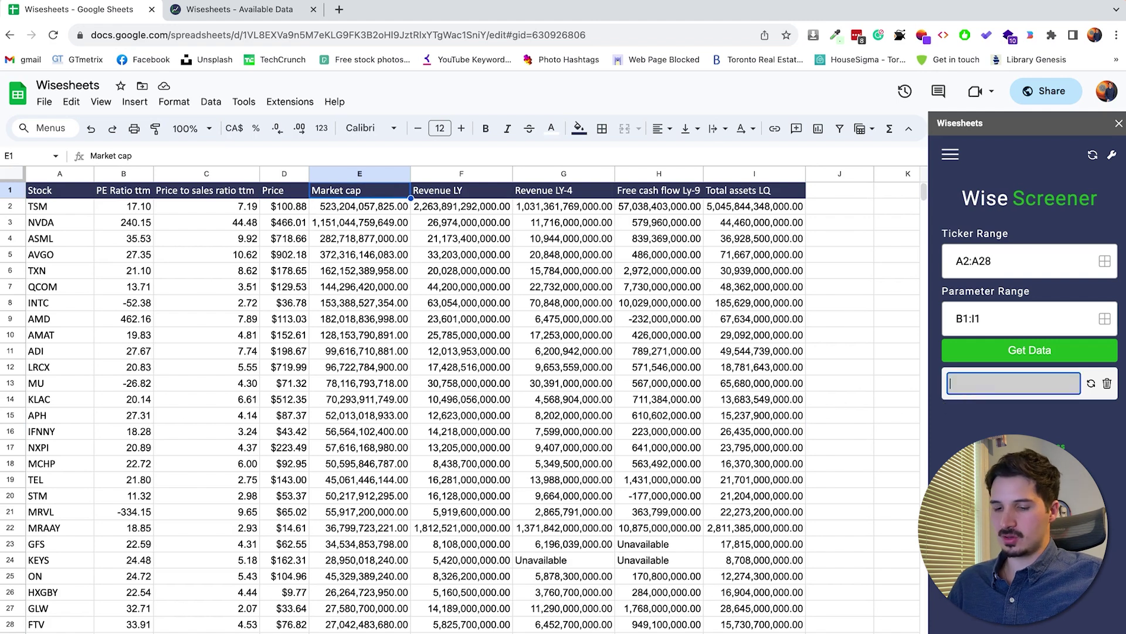
{"action": "type", "text": "screener"}
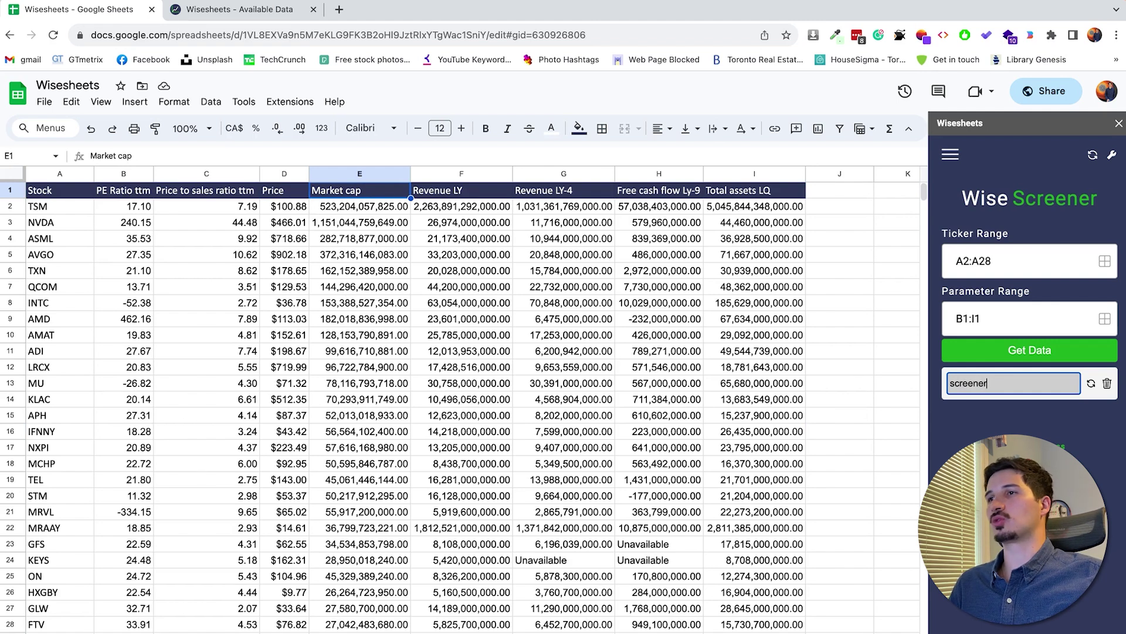
{"action": "left_click", "coordinate": [970, 412]}
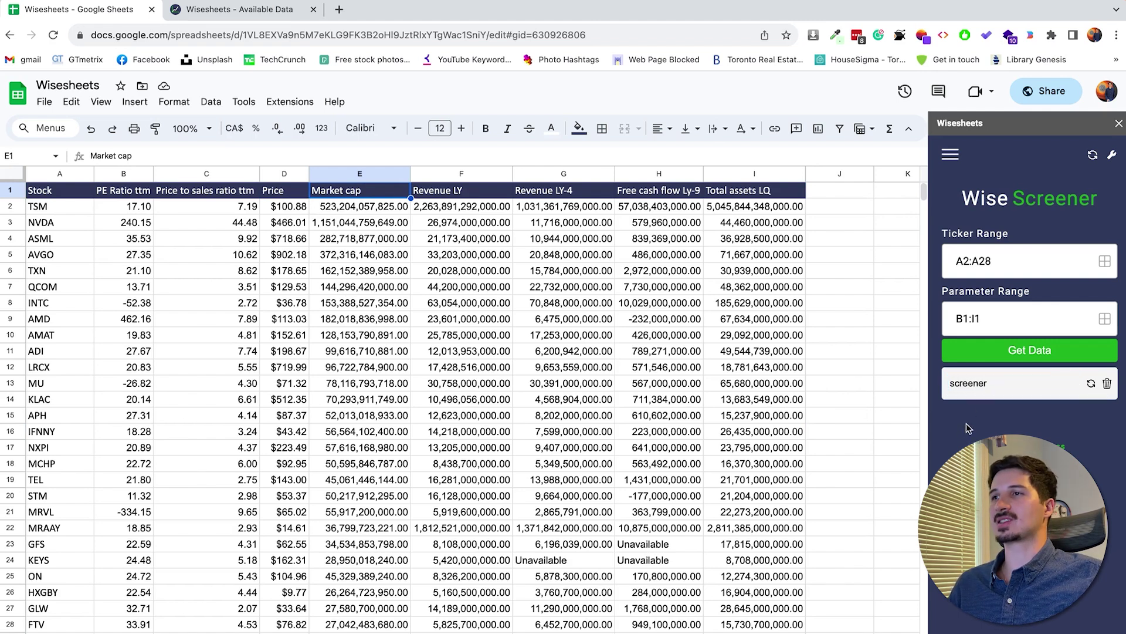
Step: Refresh the saved screener's data and check the updated TSM price
{"action": "triple_click", "coordinate": [979, 260]}
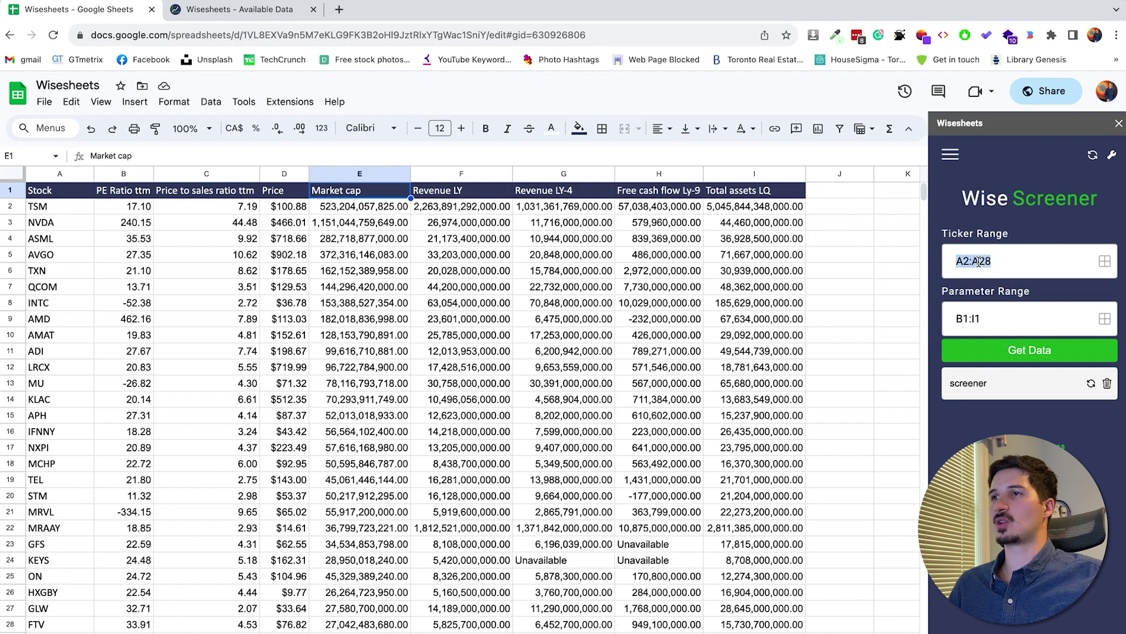
{"action": "left_click", "coordinate": [971, 319]}
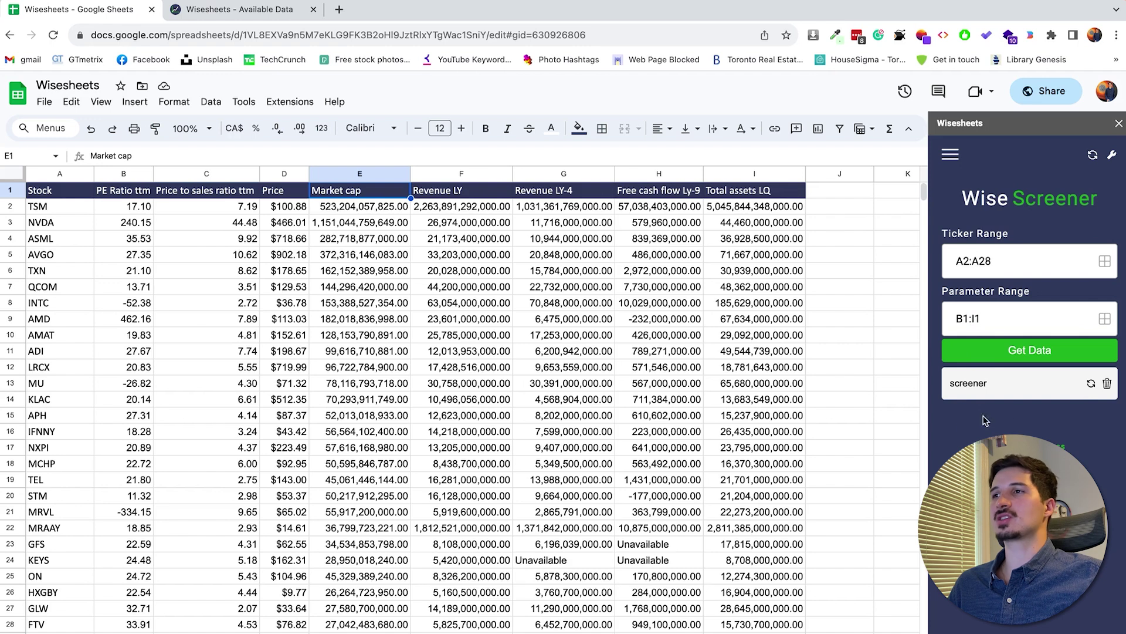
{"action": "left_click", "coordinate": [1092, 384]}
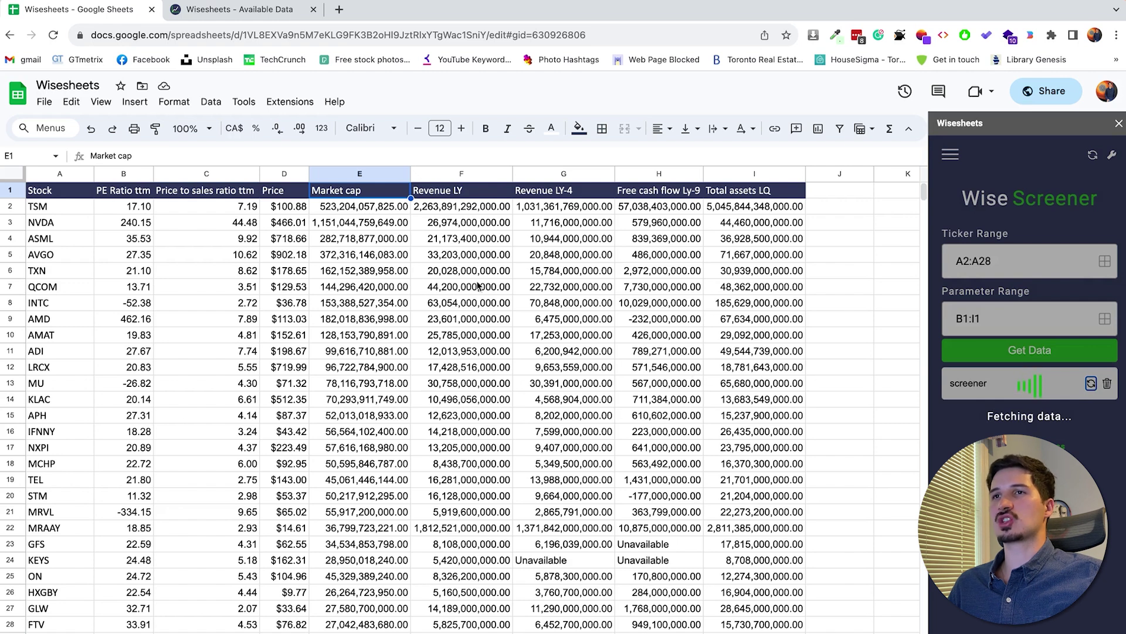
{"action": "left_click", "coordinate": [284, 208]}
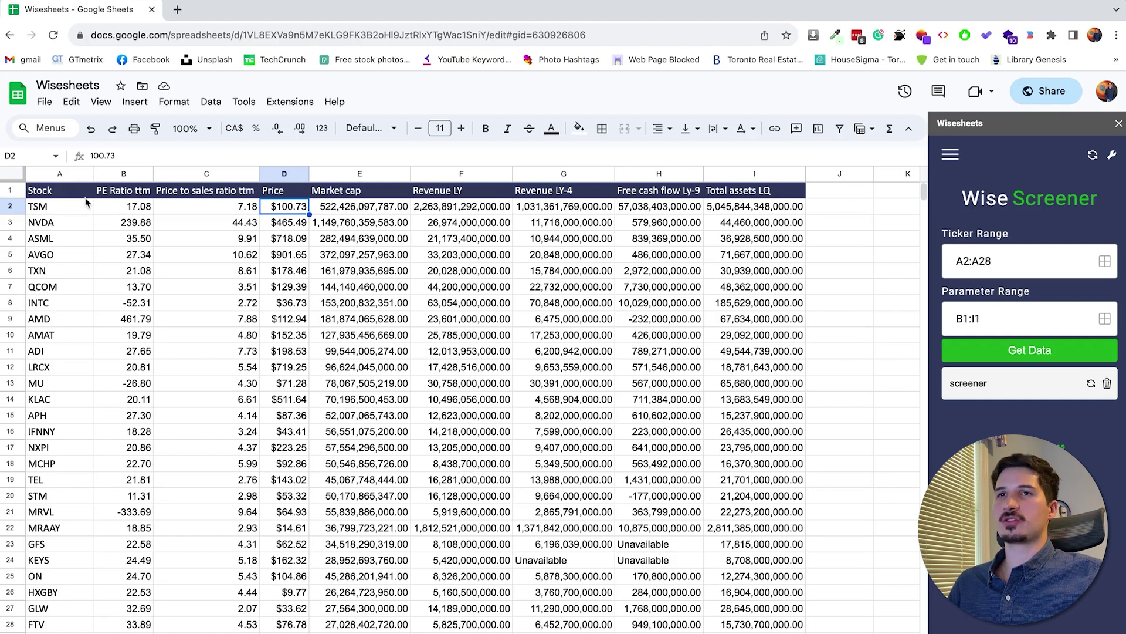
Step: Create a filter on the stock table A1:I28
{"action": "left_click", "coordinate": [59, 196]}
{"action": "left_click_drag", "start_coordinate": [87, 201], "coordinate": [762, 630]}
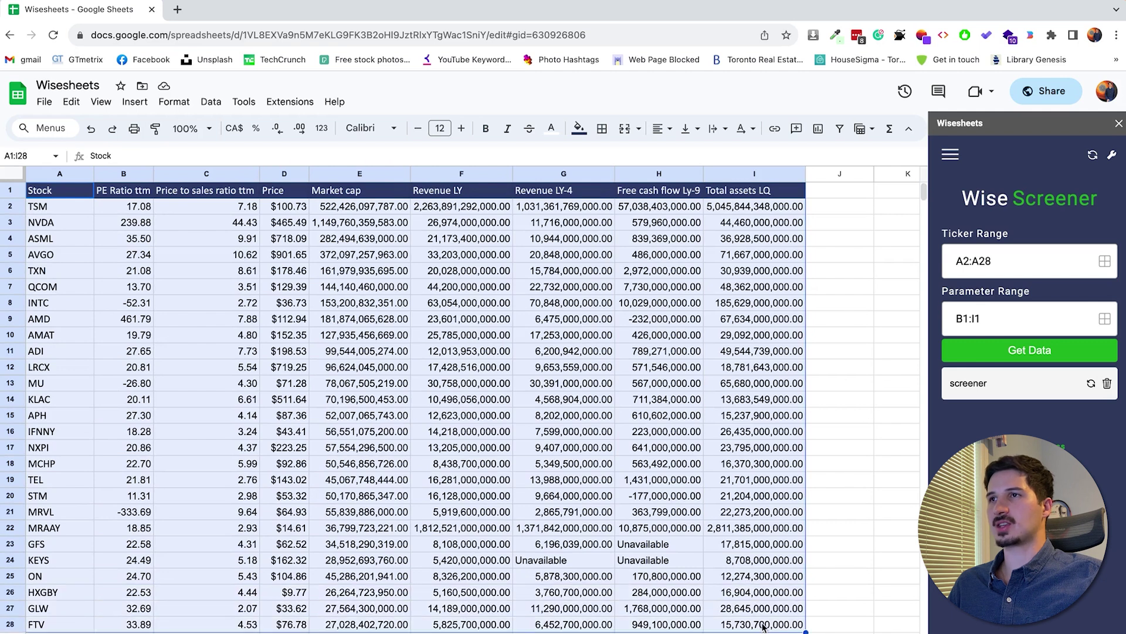
{"action": "left_click", "coordinate": [841, 129]}
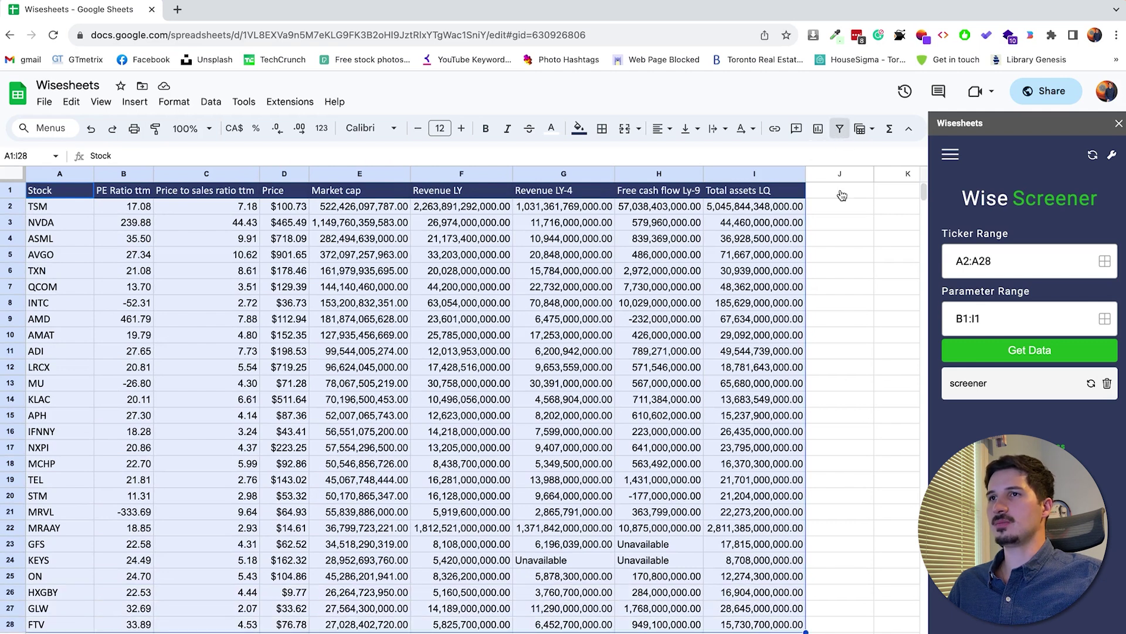
{"action": "left_click", "coordinate": [867, 324]}
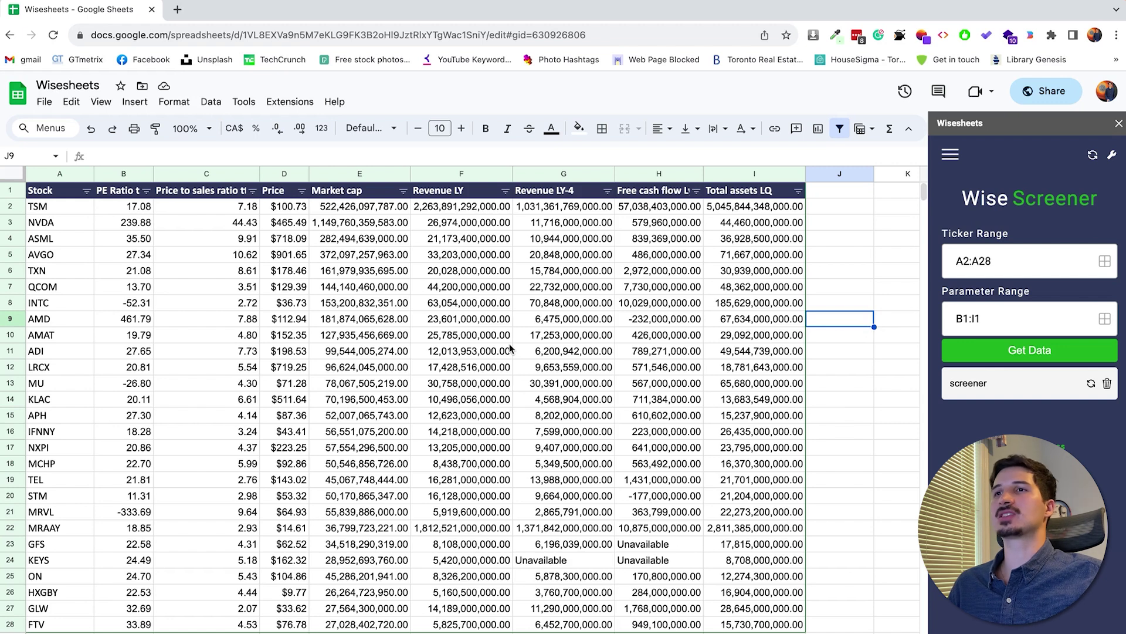
Step: Sort by Revenue LY ascending, then descending, then by PE Ratio ttm ascending
{"action": "left_click", "coordinate": [506, 193]}
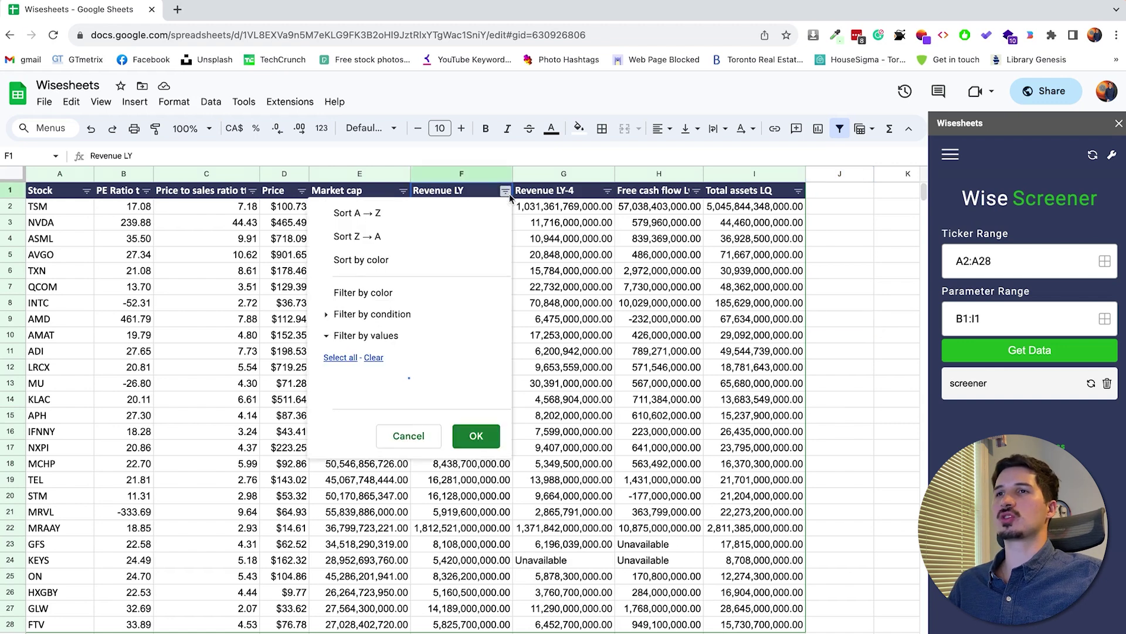
{"action": "left_click", "coordinate": [438, 216]}
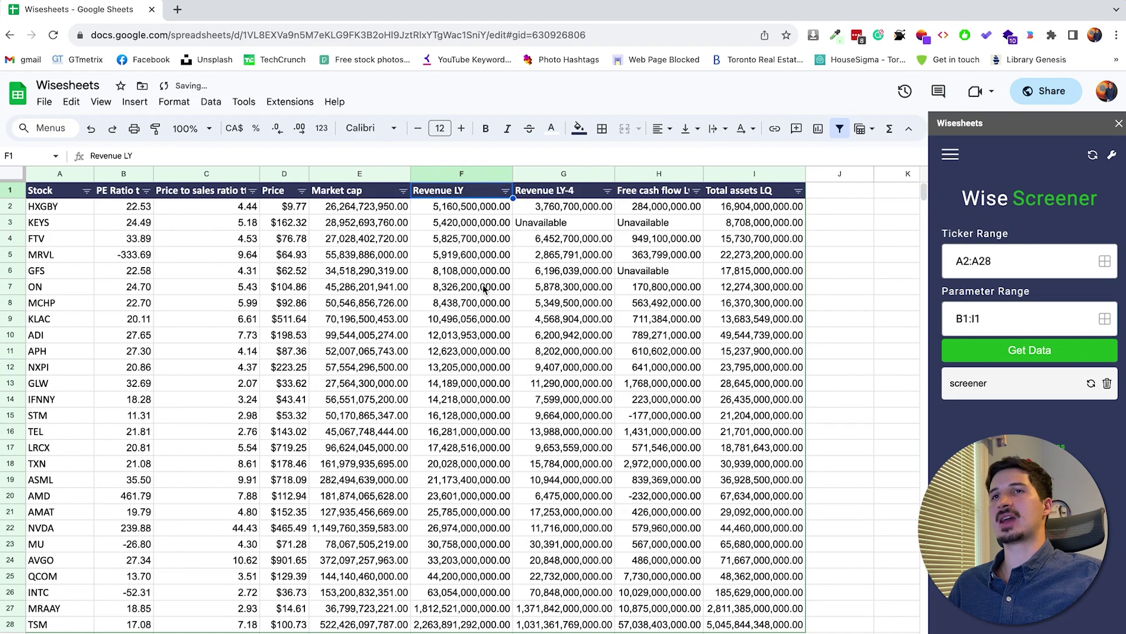
{"action": "left_click", "coordinate": [505, 192]}
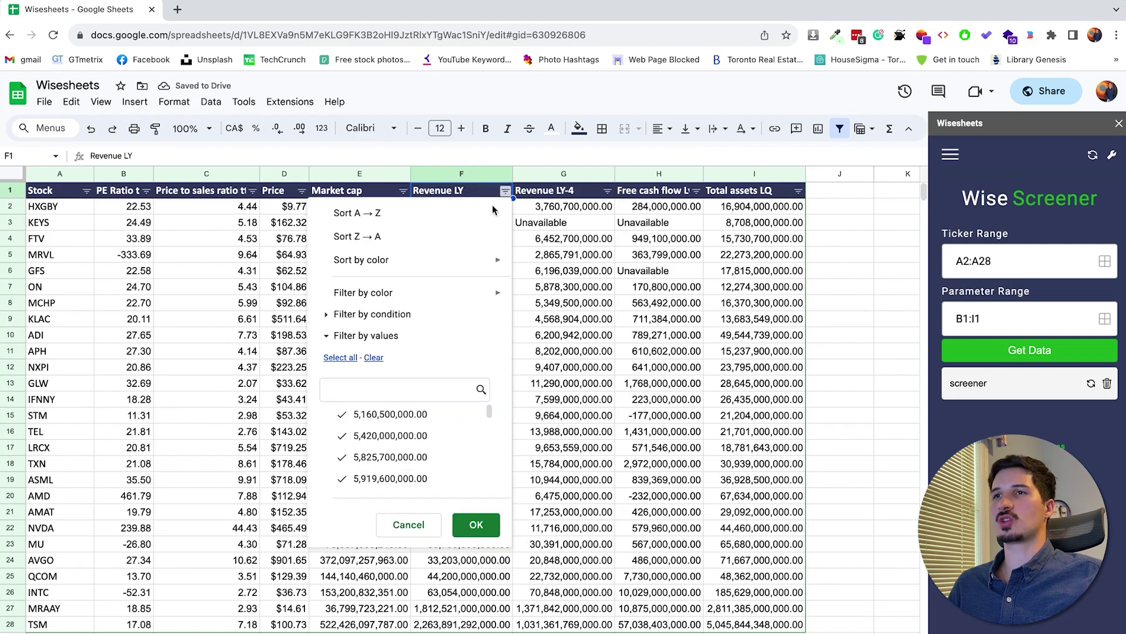
{"action": "left_click", "coordinate": [488, 235]}
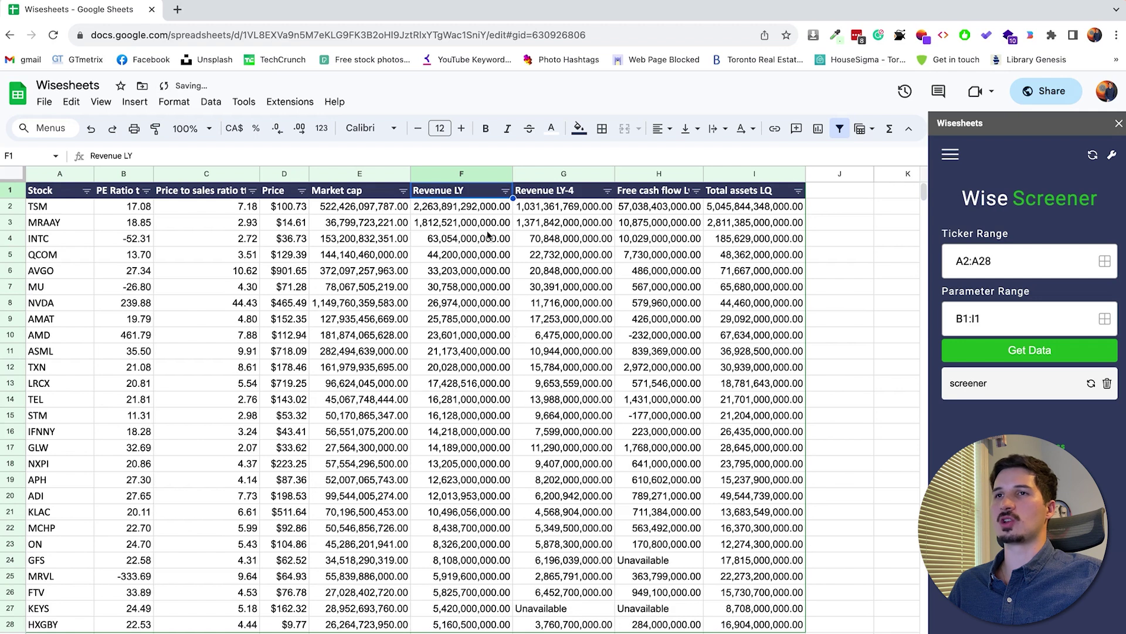
{"action": "left_click", "coordinate": [146, 192]}
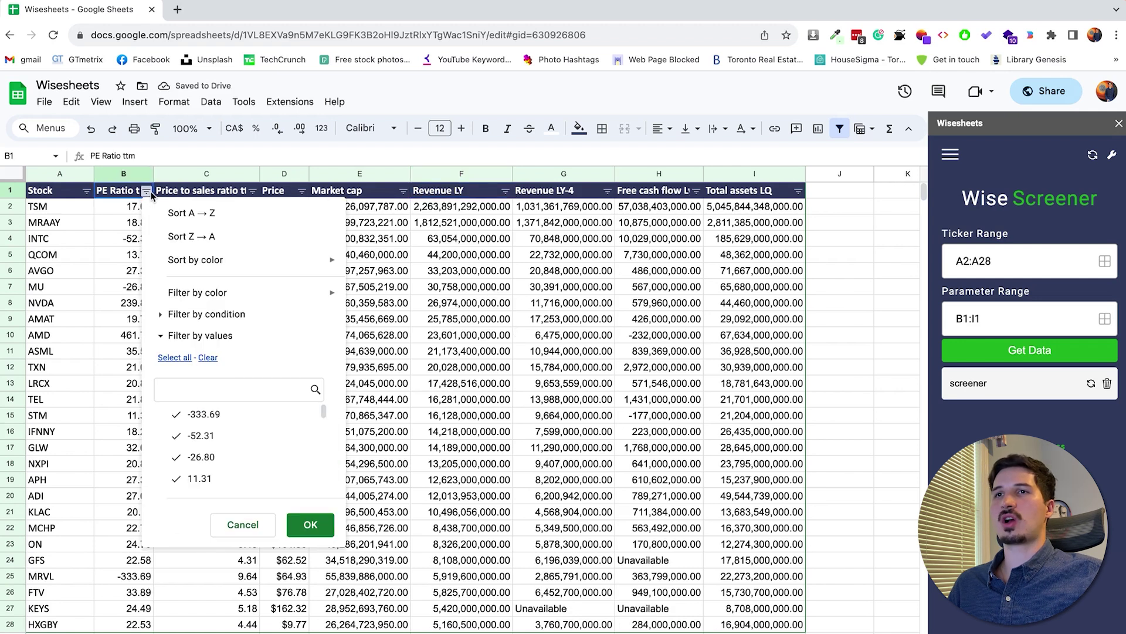
{"action": "left_click", "coordinate": [195, 212]}
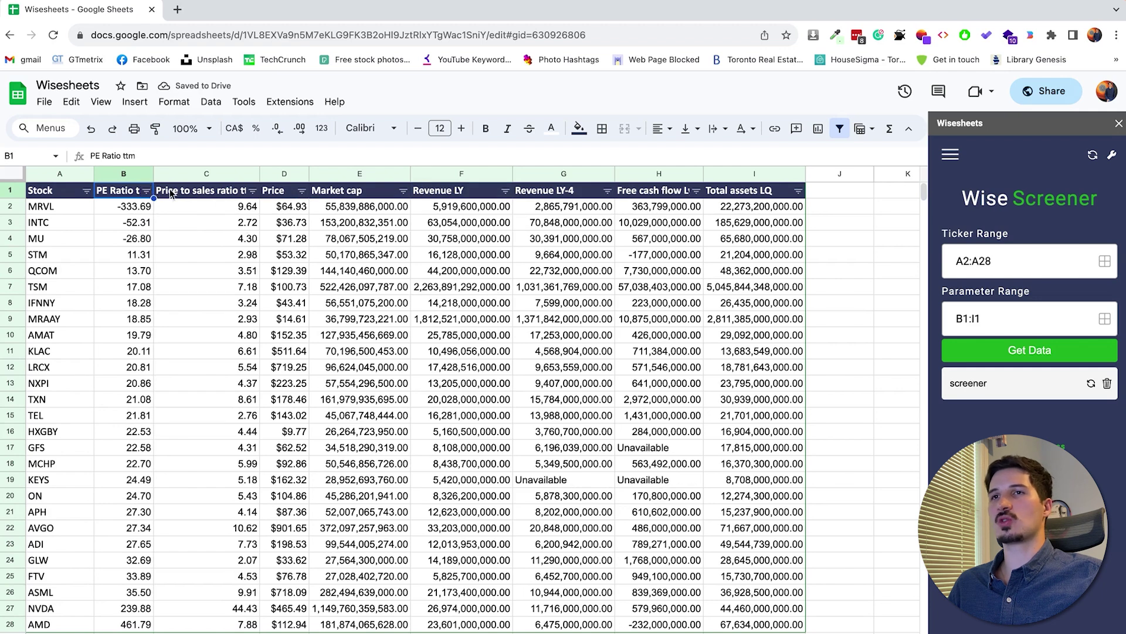
{"action": "left_click", "coordinate": [146, 192]}
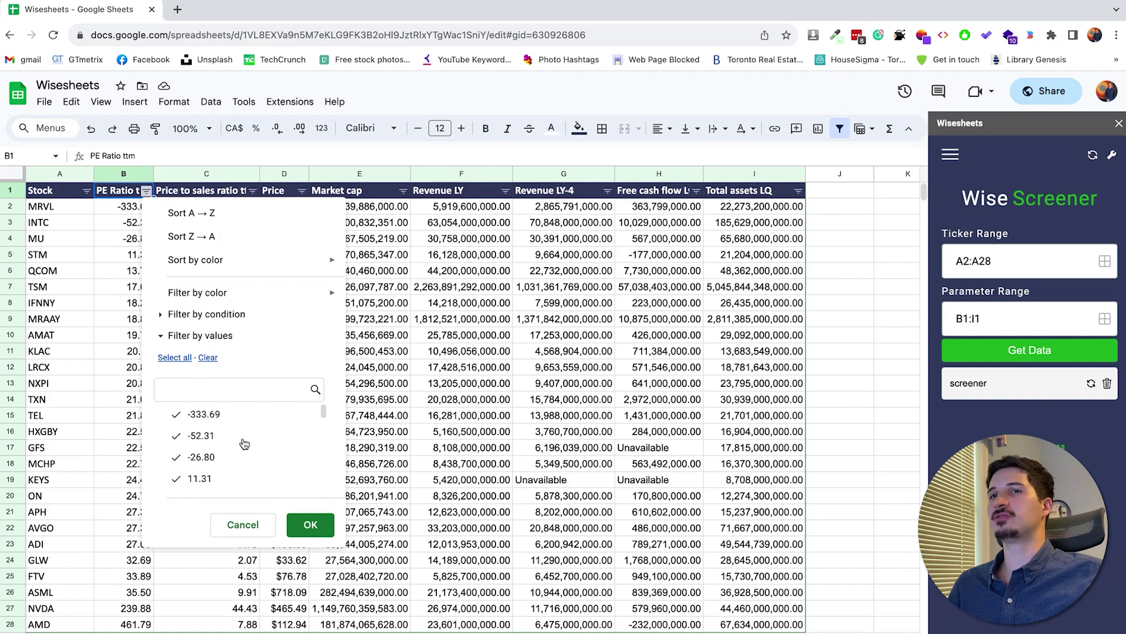
{"action": "left_click", "coordinate": [265, 524]}
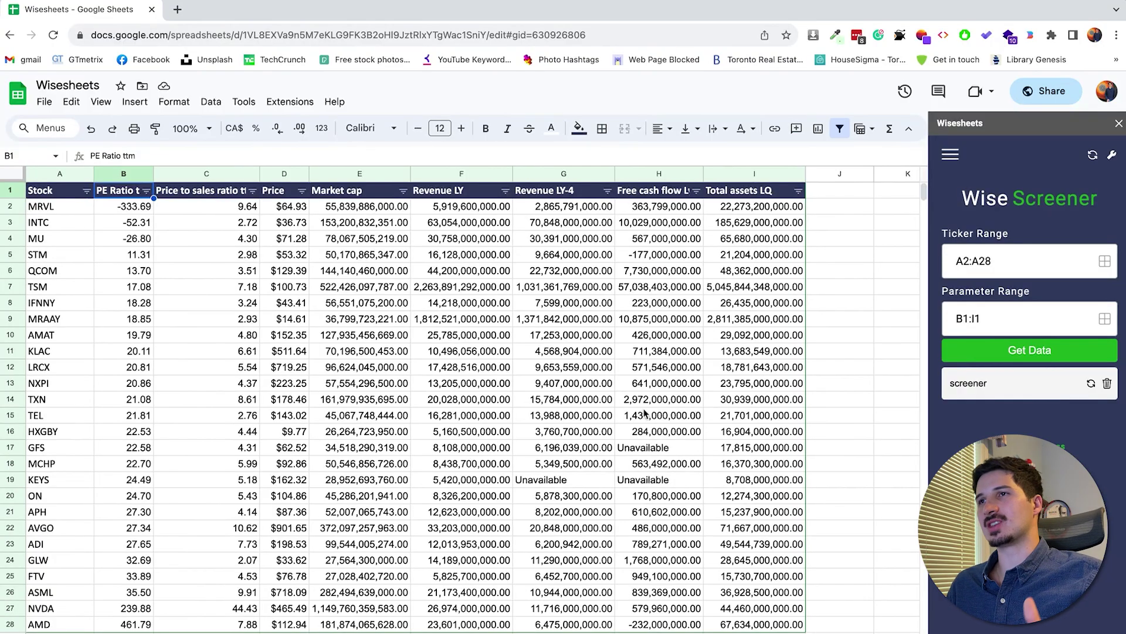
Step: Close the Wisesheets panel and compare the Revenue LY and Revenue LY-4 headers
{"action": "left_click", "coordinate": [1120, 124]}
{"action": "left_click", "coordinate": [561, 195]}
{"action": "left_click", "coordinate": [461, 197]}
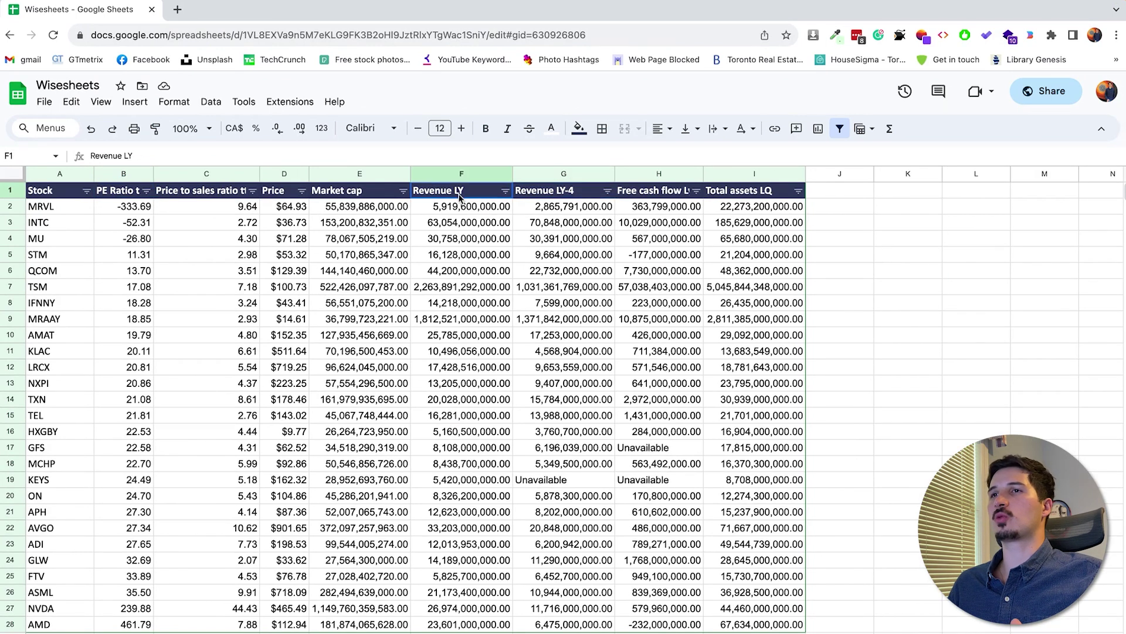
{"action": "left_click", "coordinate": [584, 194]}
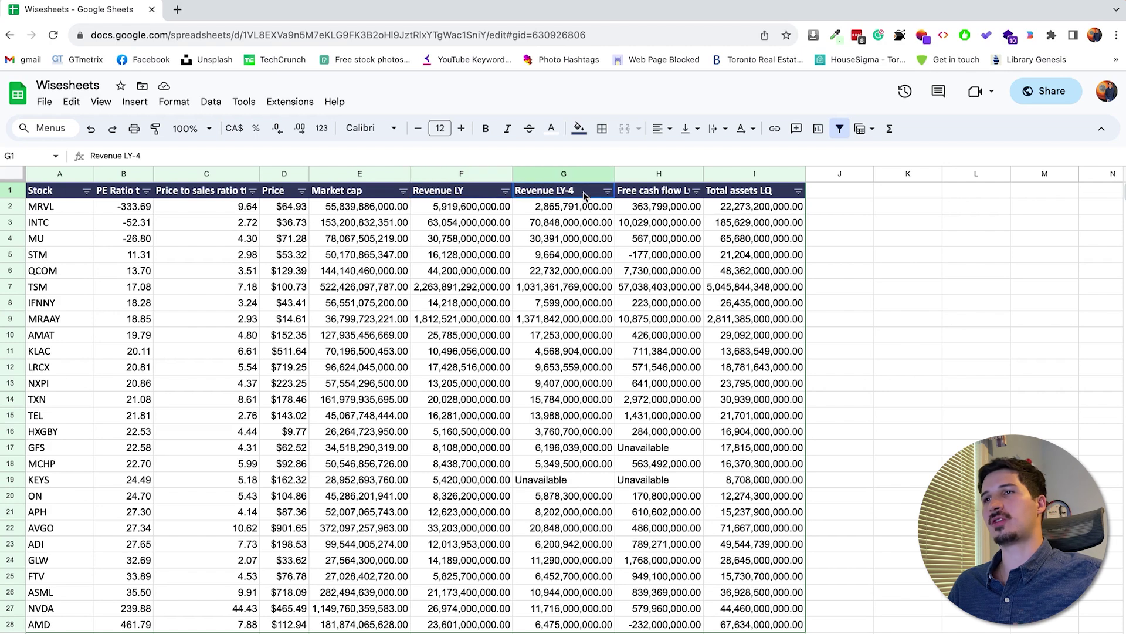
{"action": "left_click", "coordinate": [833, 193]}
Step: Add a styled '5 year revenue growth' header in J1 and widen column J
{"action": "left_click", "coordinate": [775, 198]}
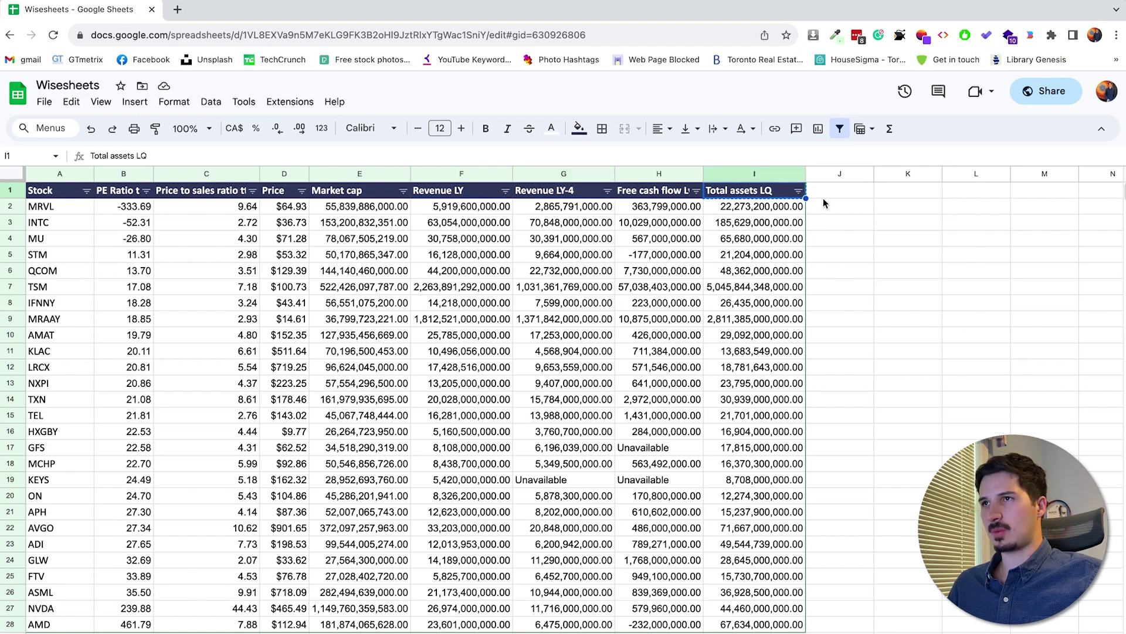
{"action": "left_click", "coordinate": [836, 199]}
{"action": "type", "text": "Total assets LQ"}
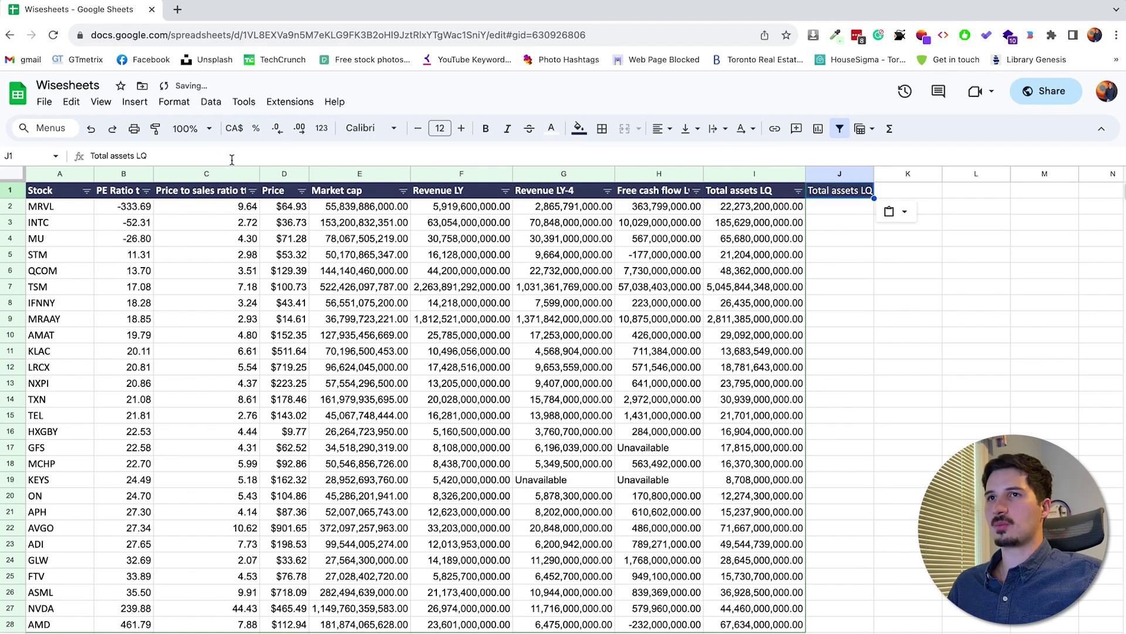
{"action": "triple_click", "coordinate": [229, 160]}
{"action": "type", "text": "5"}
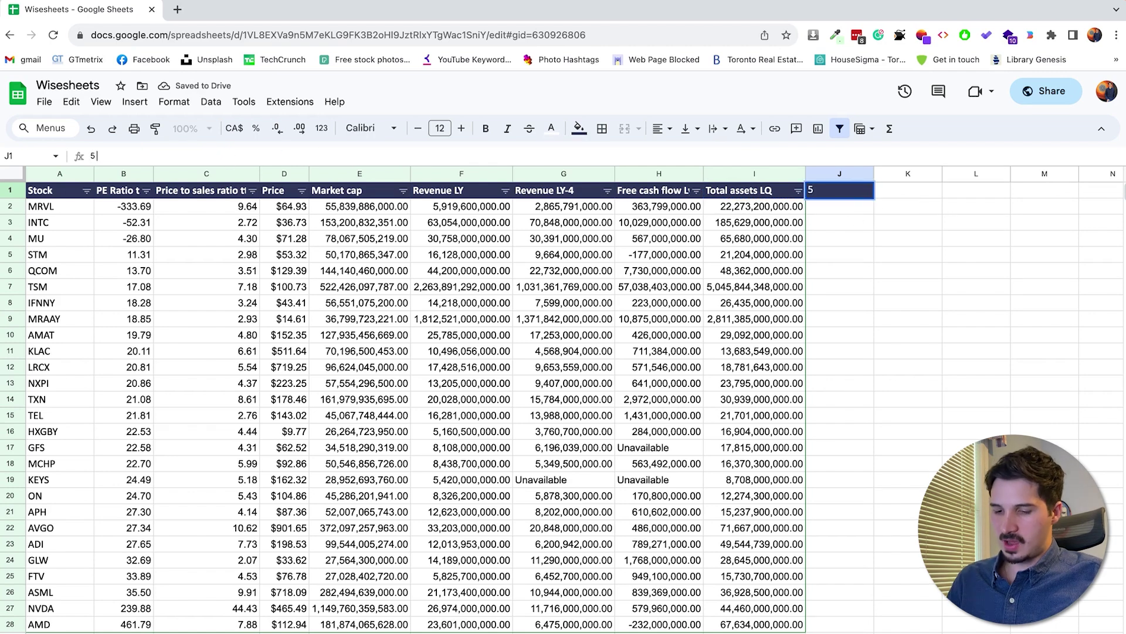
{"action": "type", "text": " year revenue growth"}
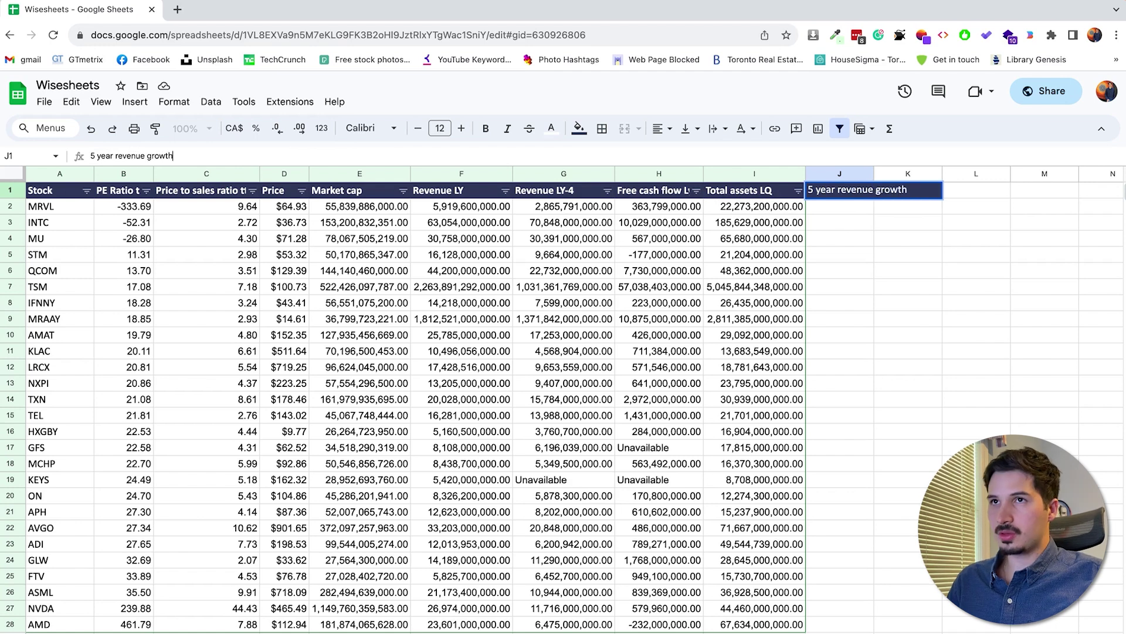
{"action": "key", "text": "Return"}
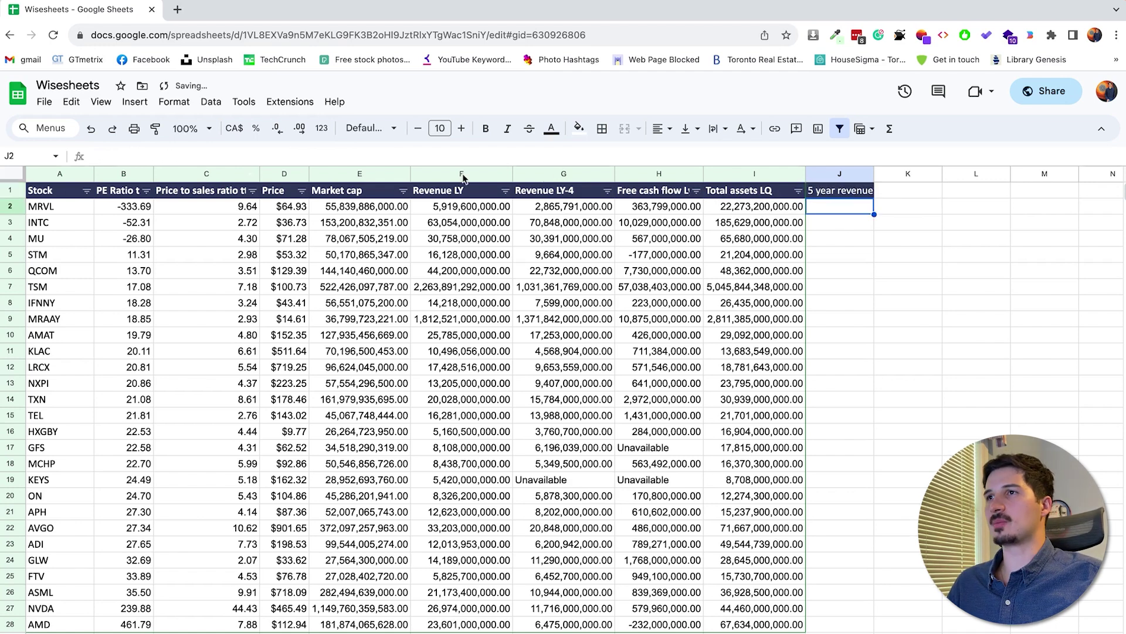
{"action": "left_click_drag", "start_coordinate": [876, 172], "coordinate": [911, 172]}
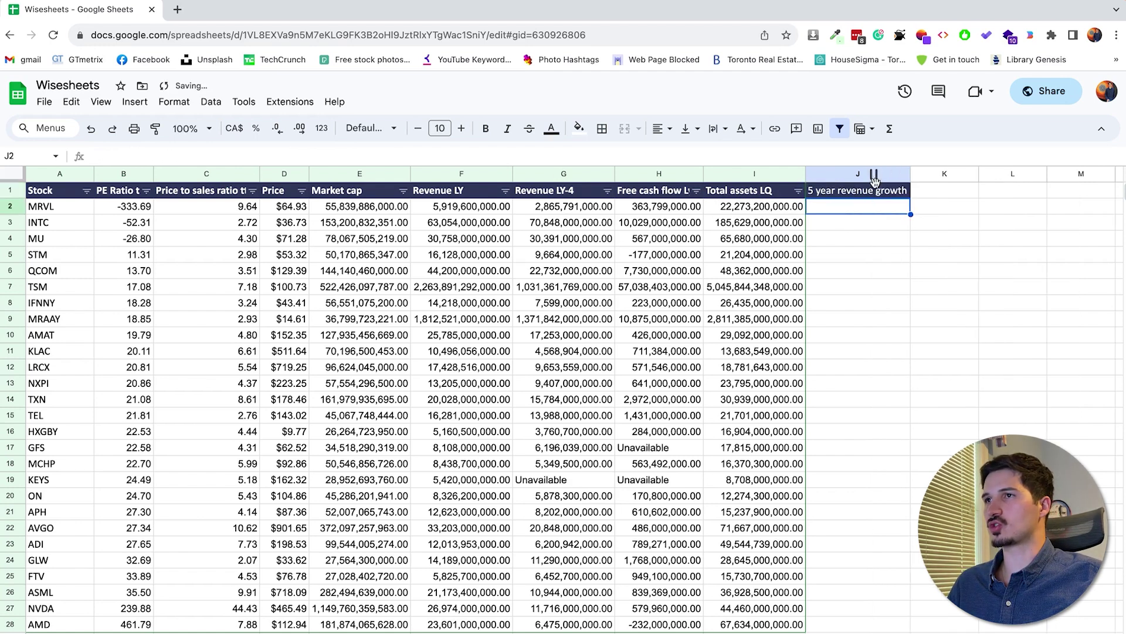
{"action": "left_click", "coordinate": [921, 270]}
Step: Enter =(F2-G2)/G2 in J2
{"action": "left_click", "coordinate": [858, 213]}
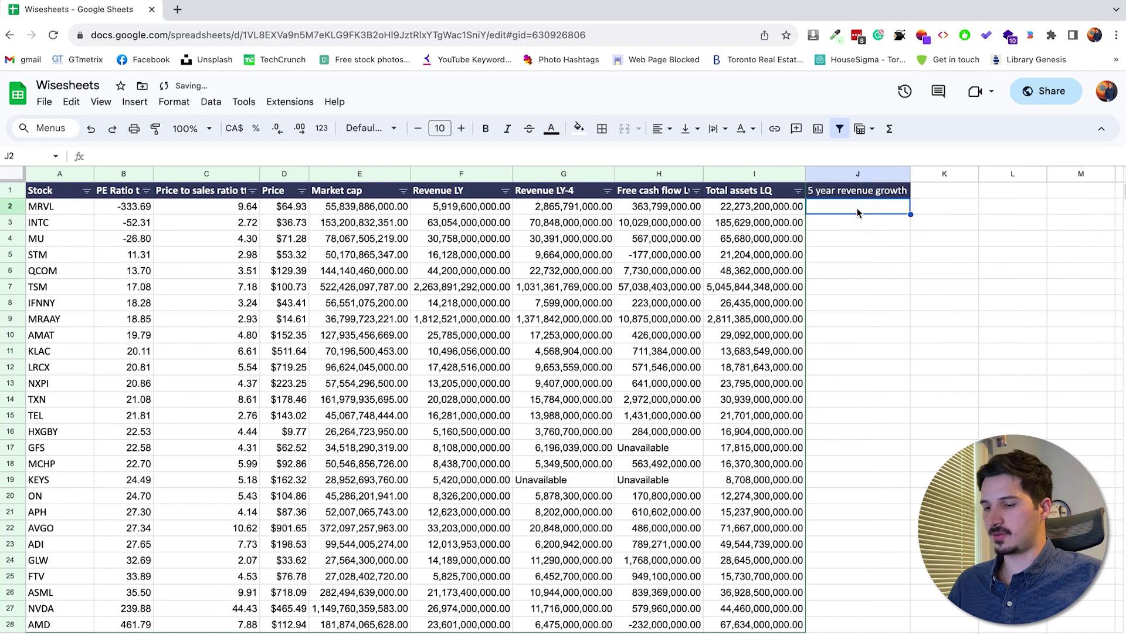
{"action": "type", "text": "="}
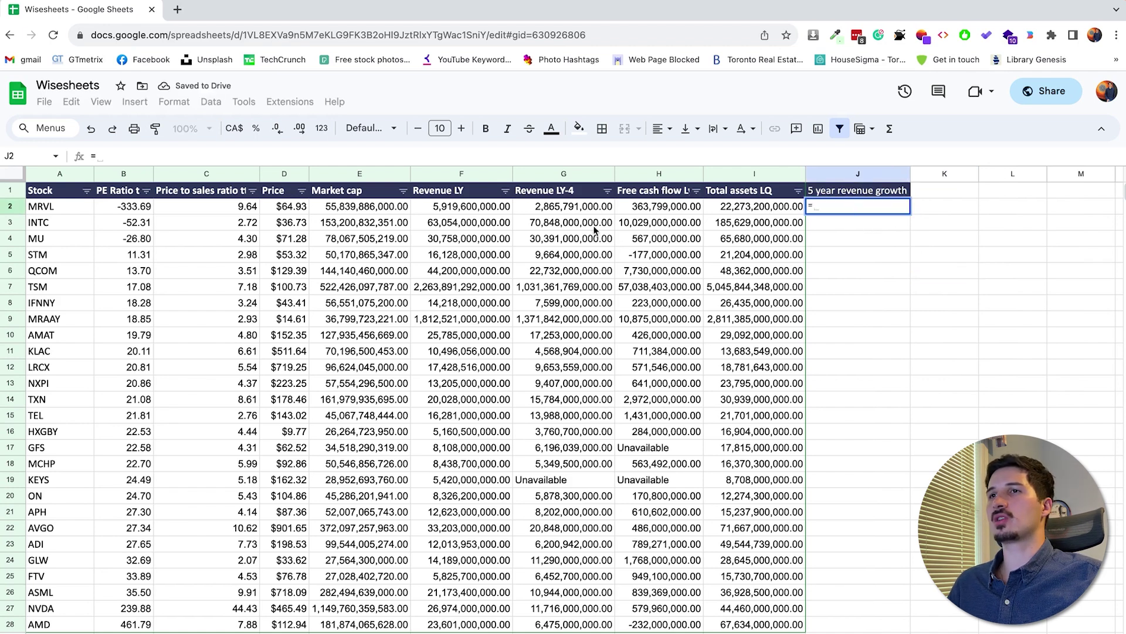
{"action": "left_click", "coordinate": [446, 210]}
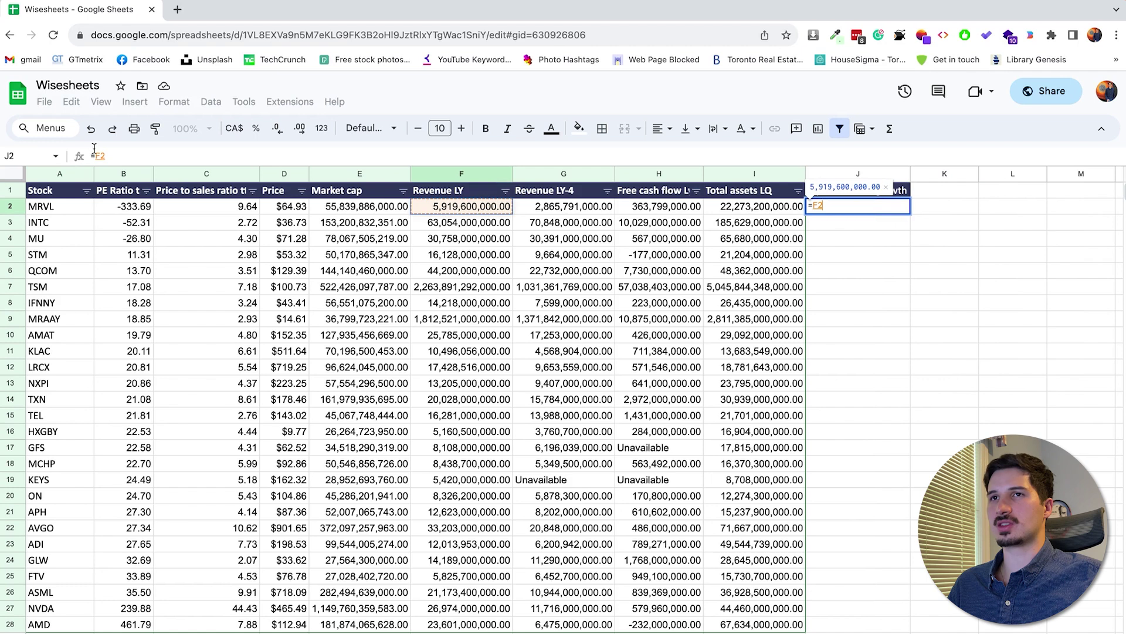
{"action": "left_click", "coordinate": [121, 153]}
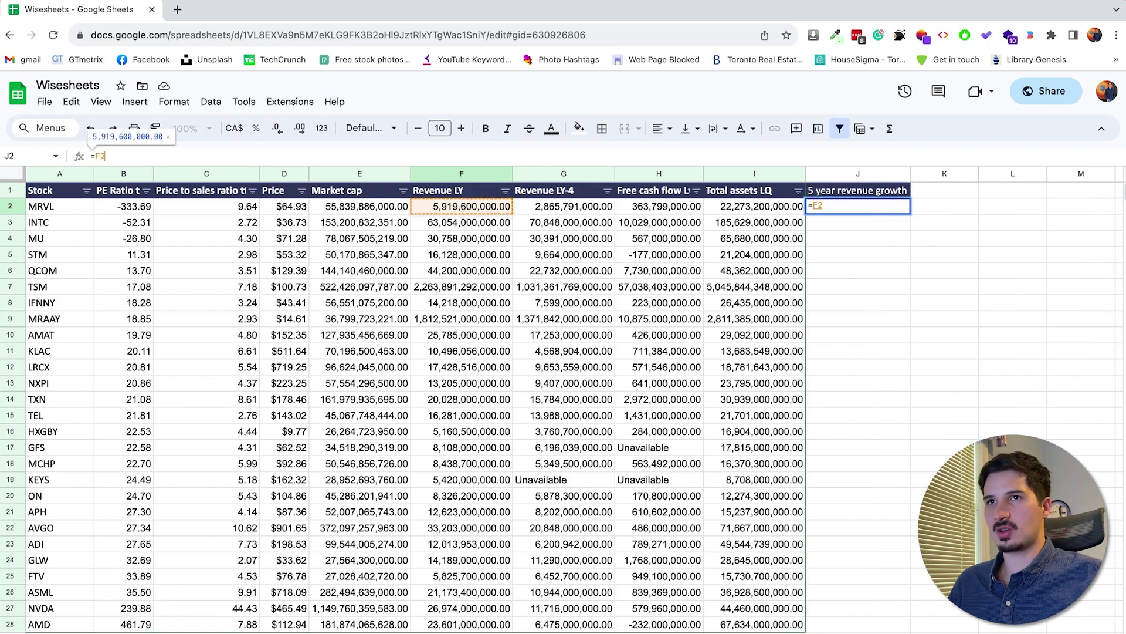
{"action": "type", "text": "(F2"}
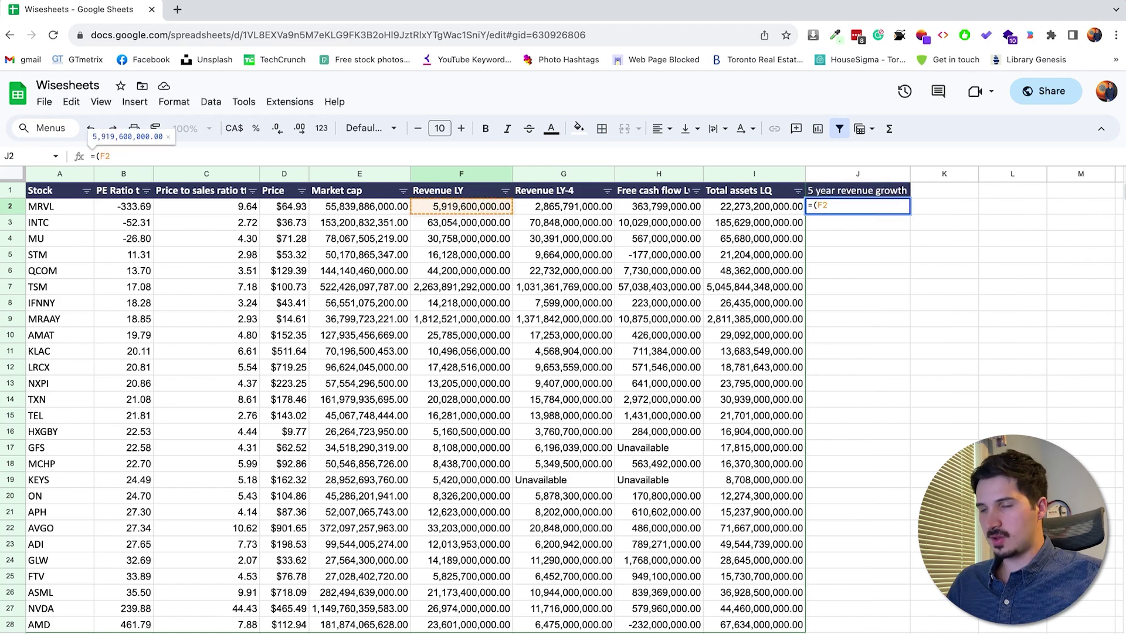
{"action": "type", "text": "-"}
{"action": "left_click", "coordinate": [576, 210]}
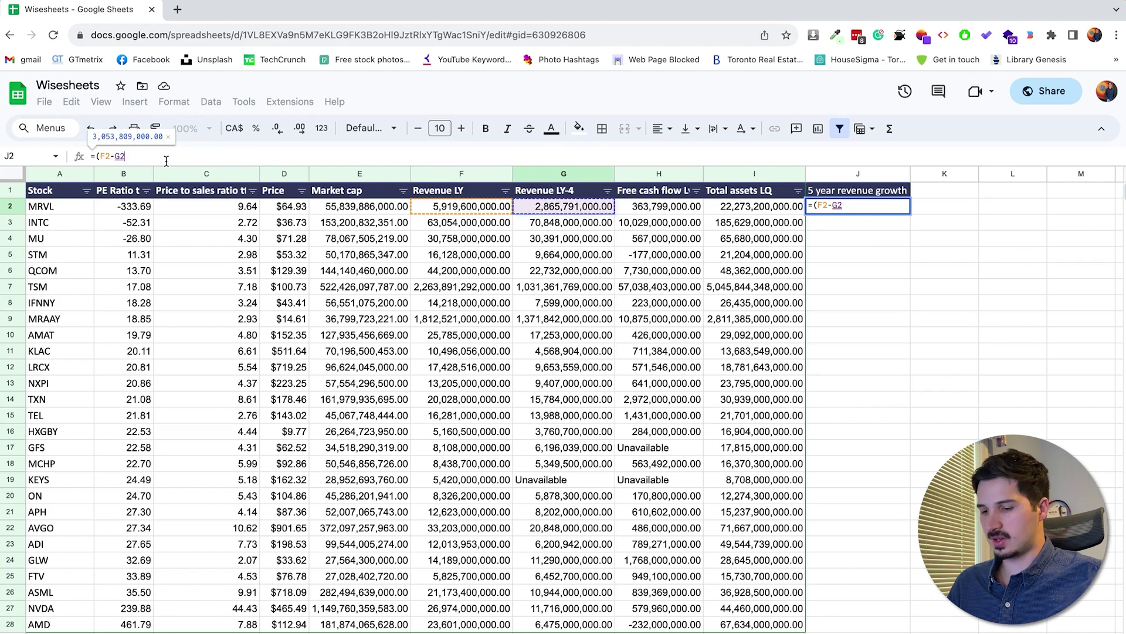
{"action": "type", "text": ")."}
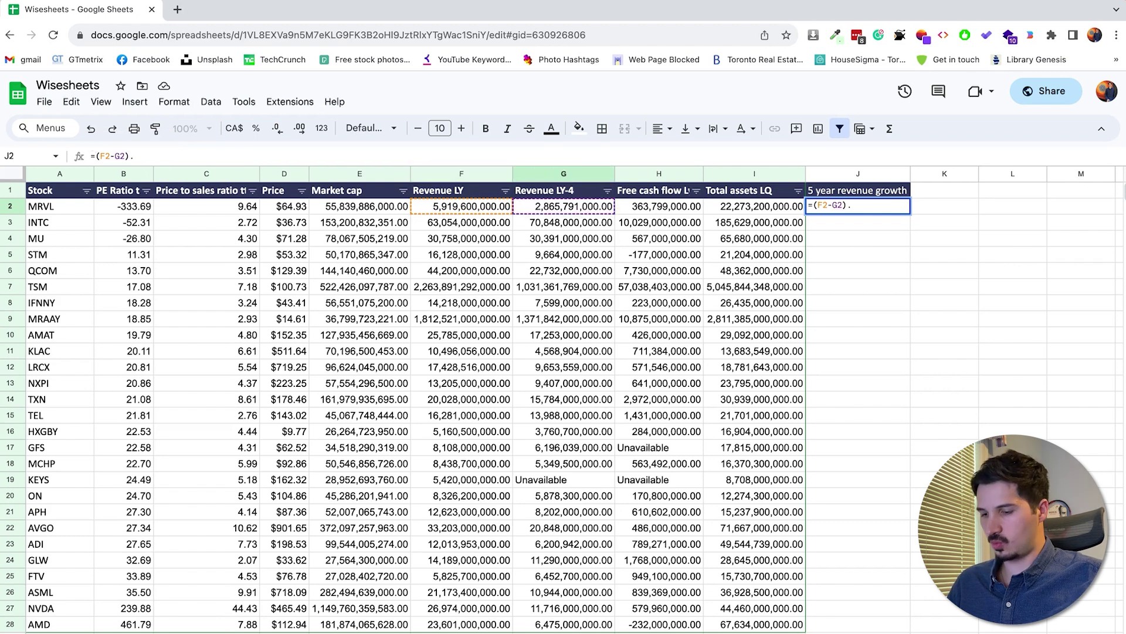
{"action": "key", "text": "BackSpace"}
{"action": "type", "text": "/"}
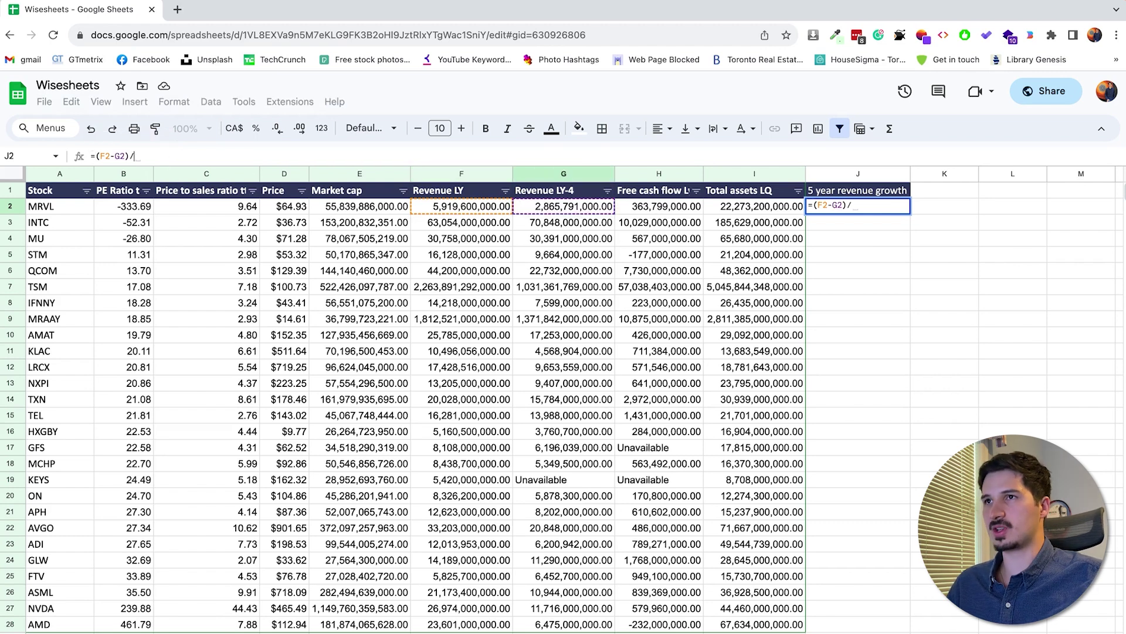
{"action": "left_click", "coordinate": [568, 207]}
{"action": "key", "text": "Return"}
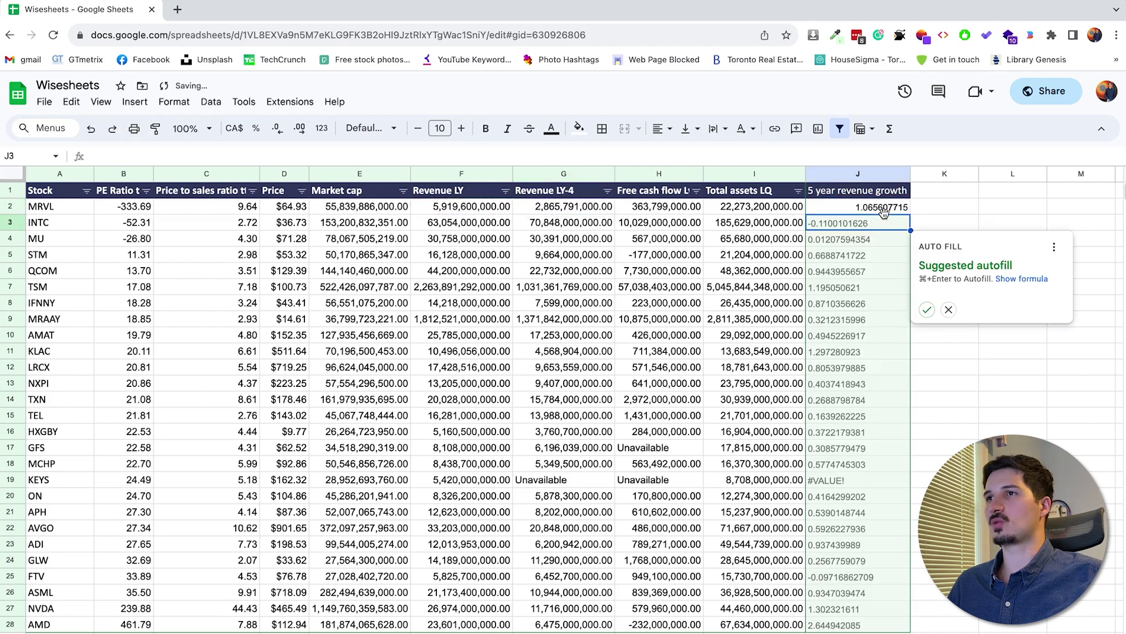
Step: Format J2 as a percentage and fill the growth formula down column J
{"action": "left_click", "coordinate": [881, 209]}
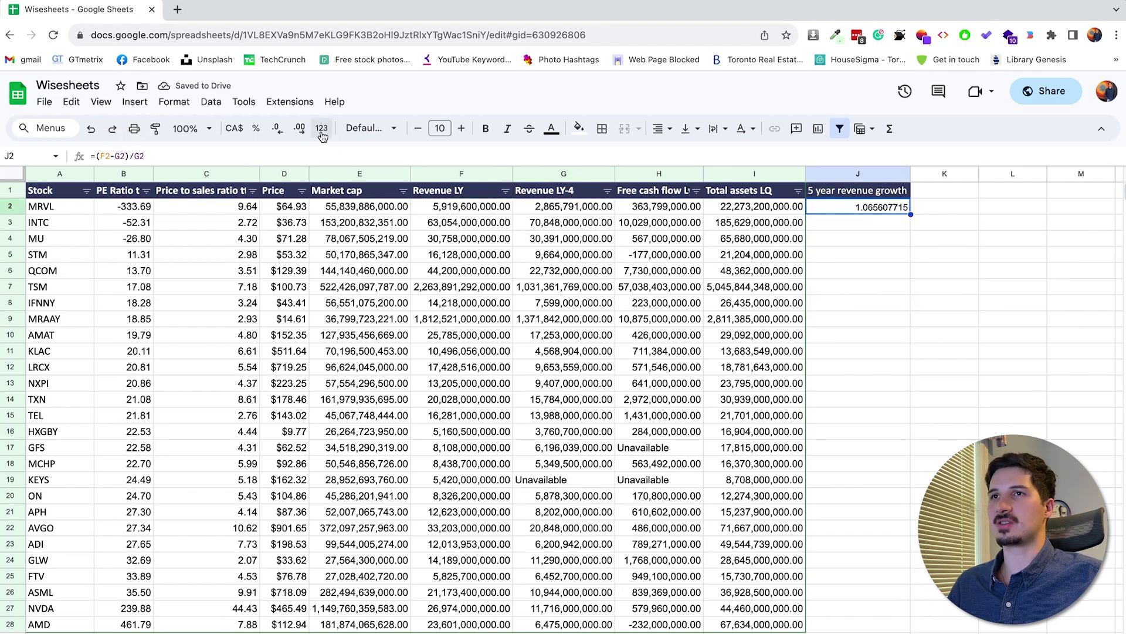
{"action": "left_click", "coordinate": [257, 128]}
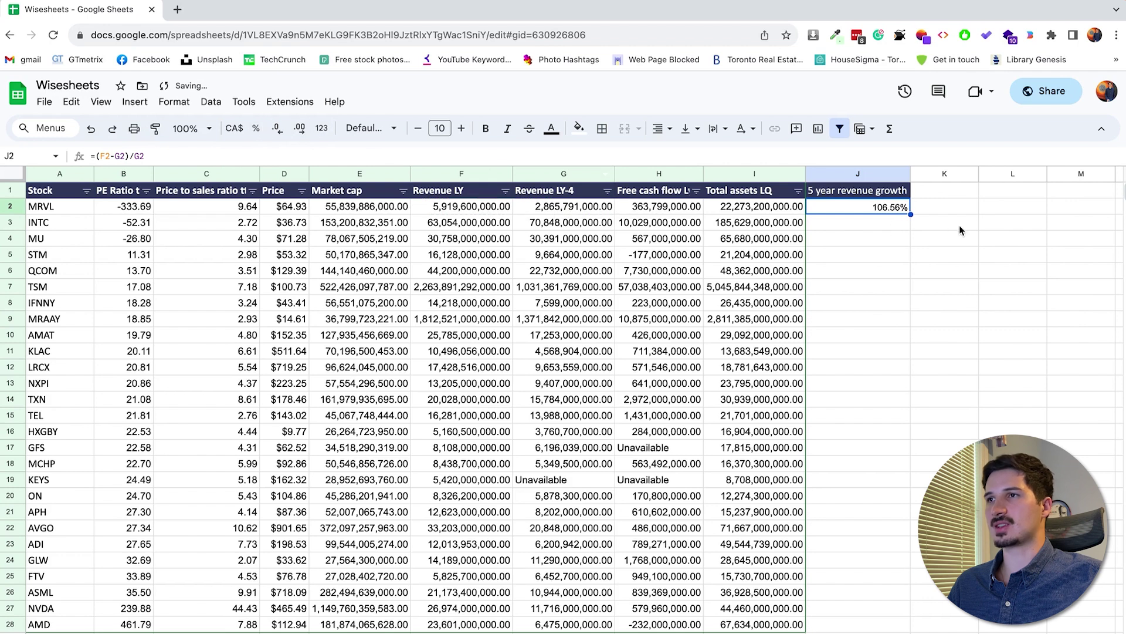
{"action": "double_click", "coordinate": [911, 215]}
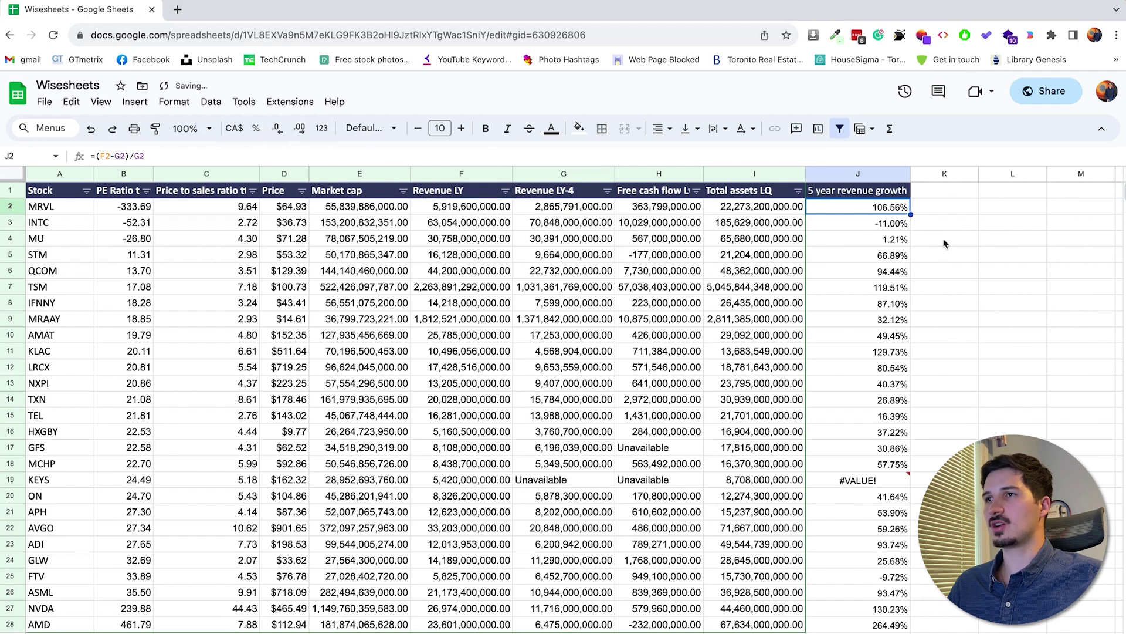
Step: Check KEYS, whose Unavailable revenue produces the #VALUE! growth error
{"action": "left_click", "coordinate": [973, 268]}
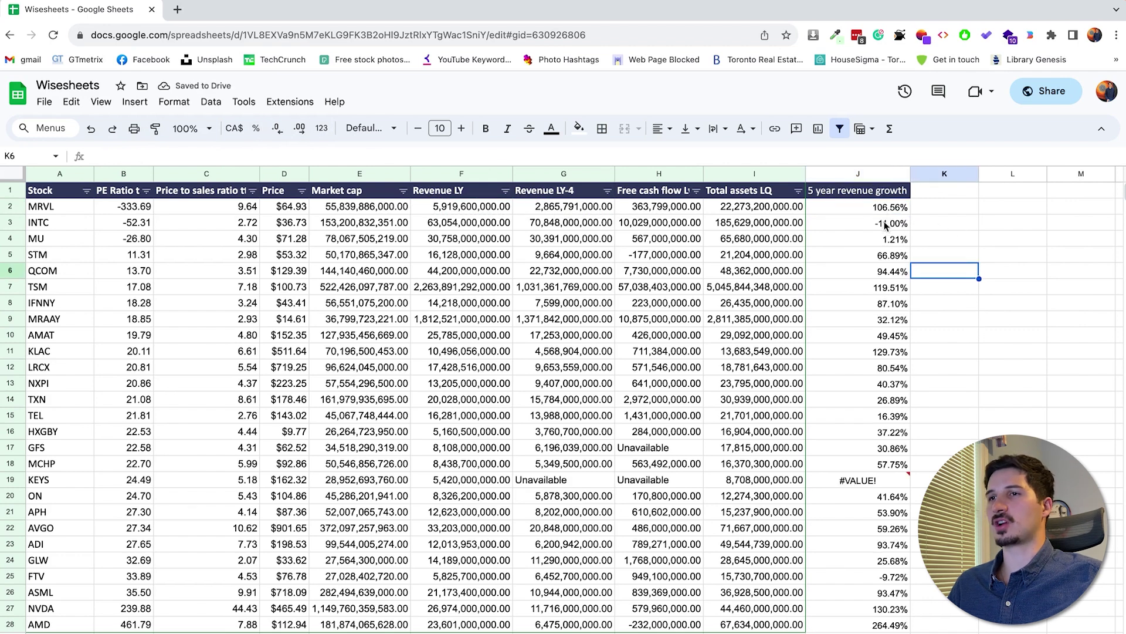
{"action": "left_click", "coordinate": [551, 483]}
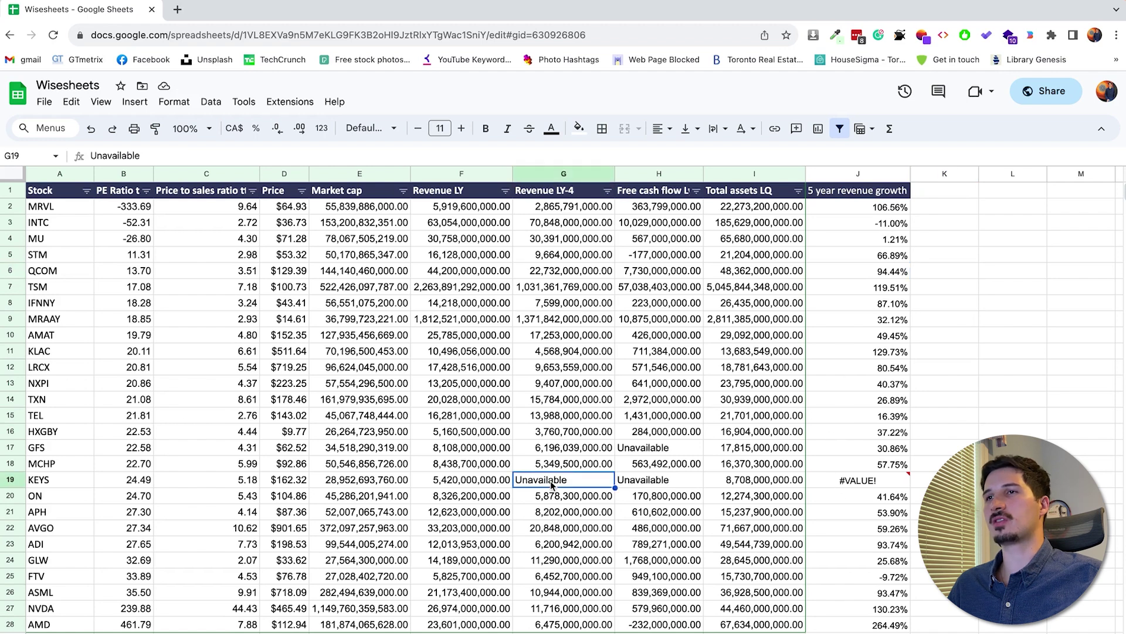
{"action": "left_click", "coordinate": [61, 483]}
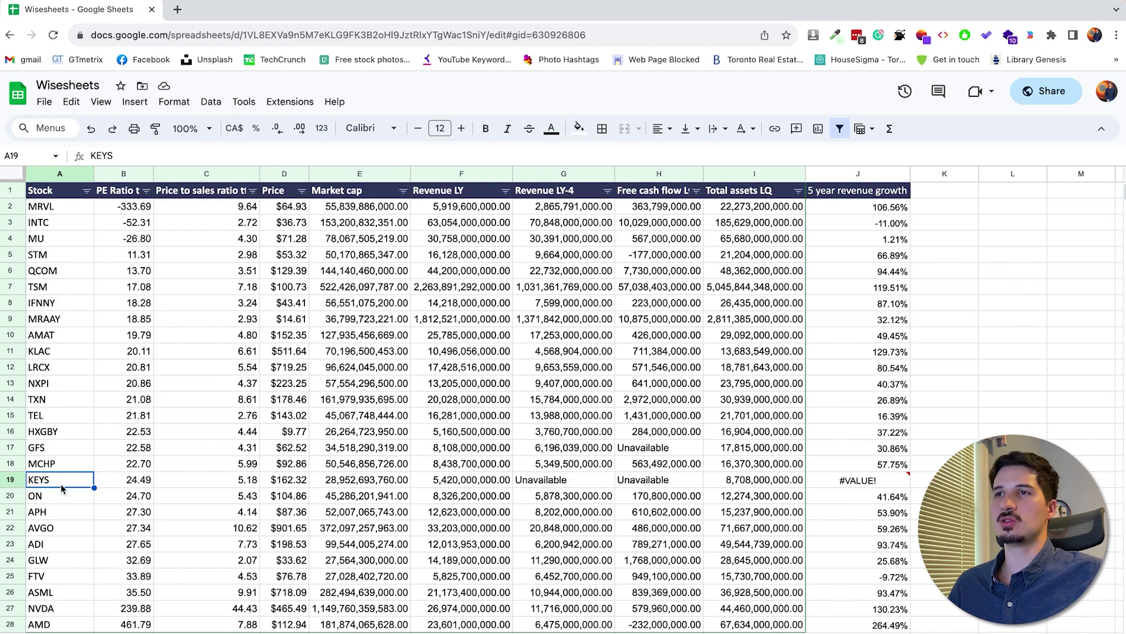
{"action": "left_click", "coordinate": [7, 482]}
{"action": "right_click", "coordinate": [6, 480]}
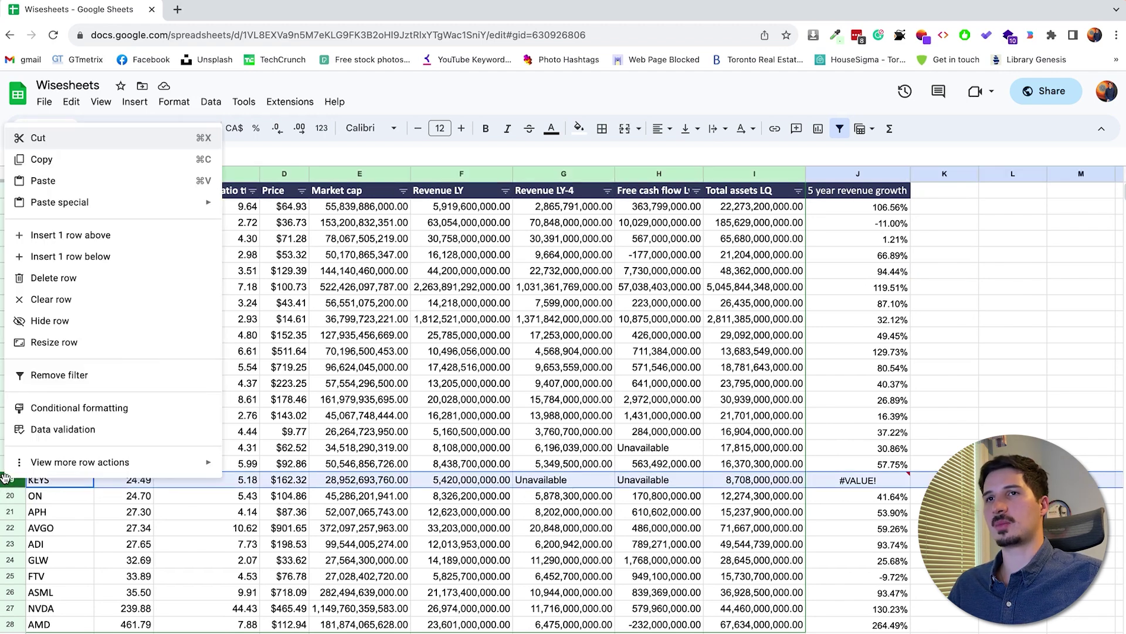
{"action": "left_click", "coordinate": [564, 335]}
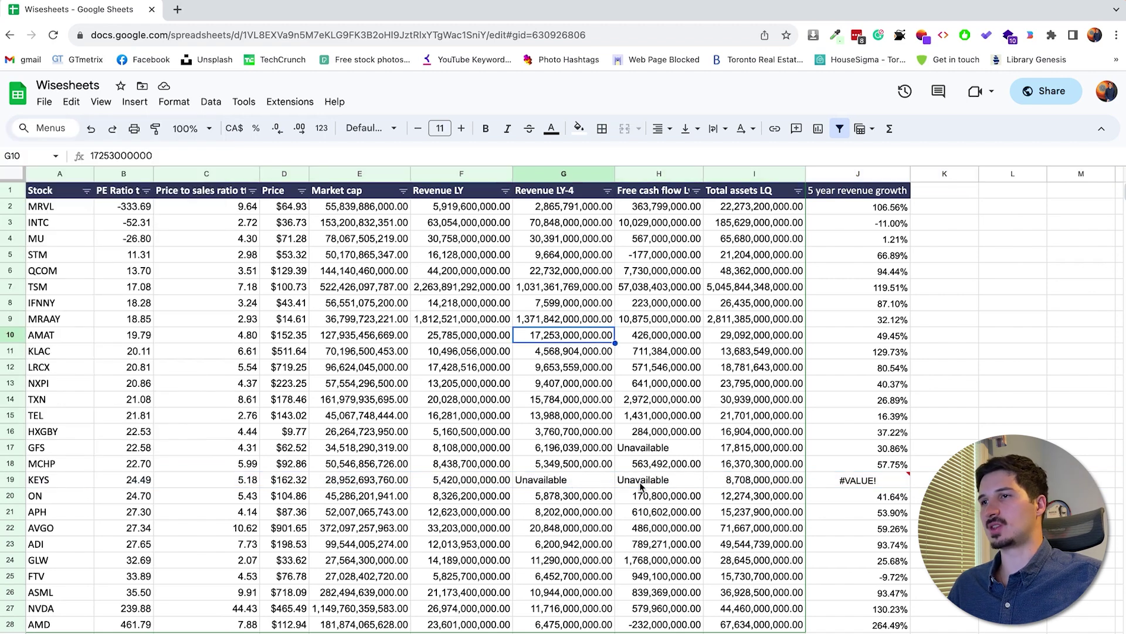
{"action": "left_click", "coordinate": [889, 210]}
{"action": "left_click_drag", "start_coordinate": [889, 211], "coordinate": [890, 626]}
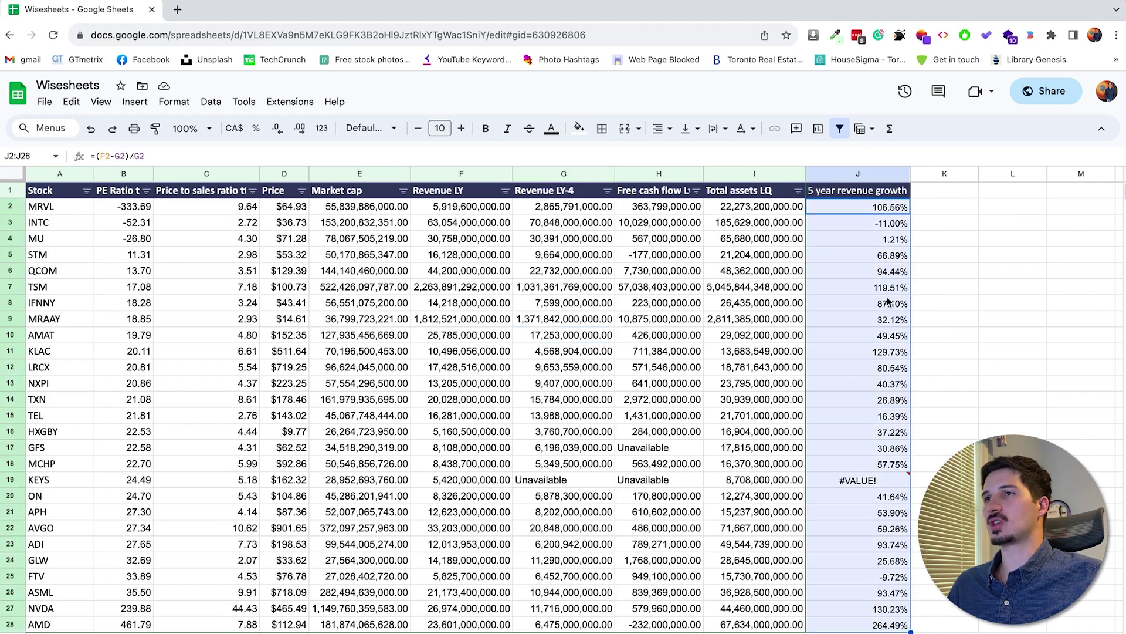
{"action": "left_click", "coordinate": [889, 197]}
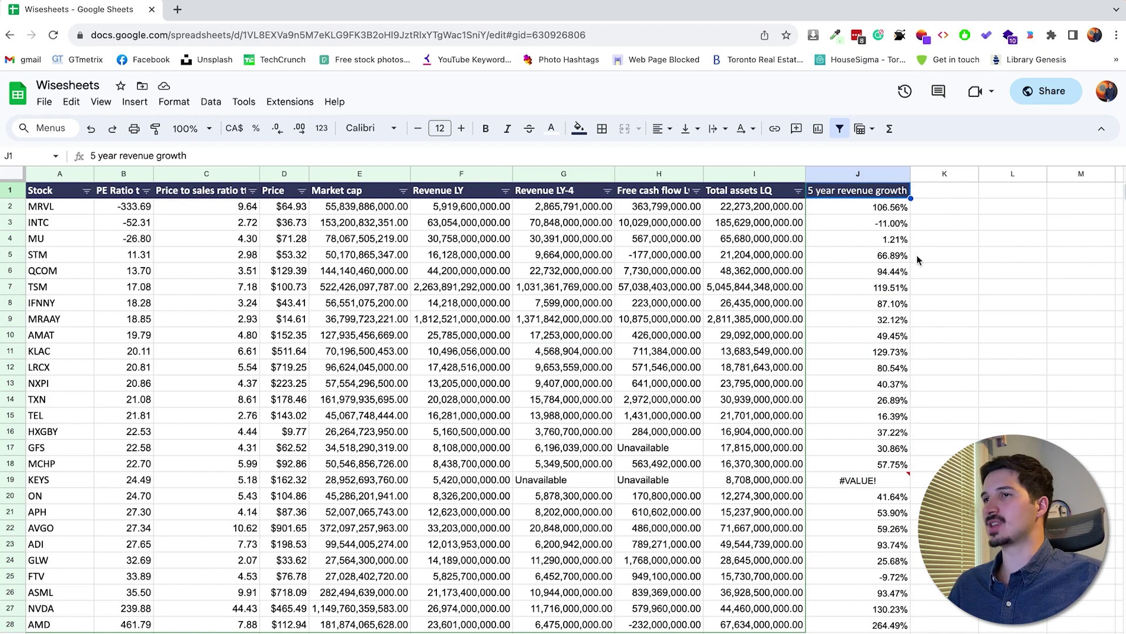
{"action": "left_click", "coordinate": [942, 303]}
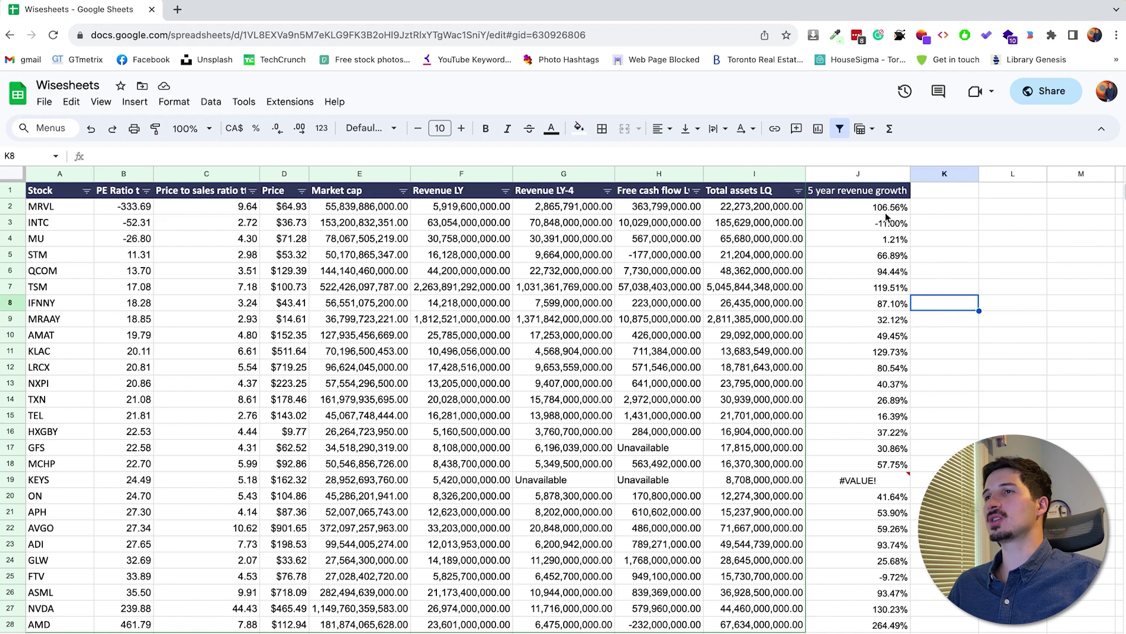
{"action": "left_click_drag", "start_coordinate": [885, 207], "coordinate": [892, 627]}
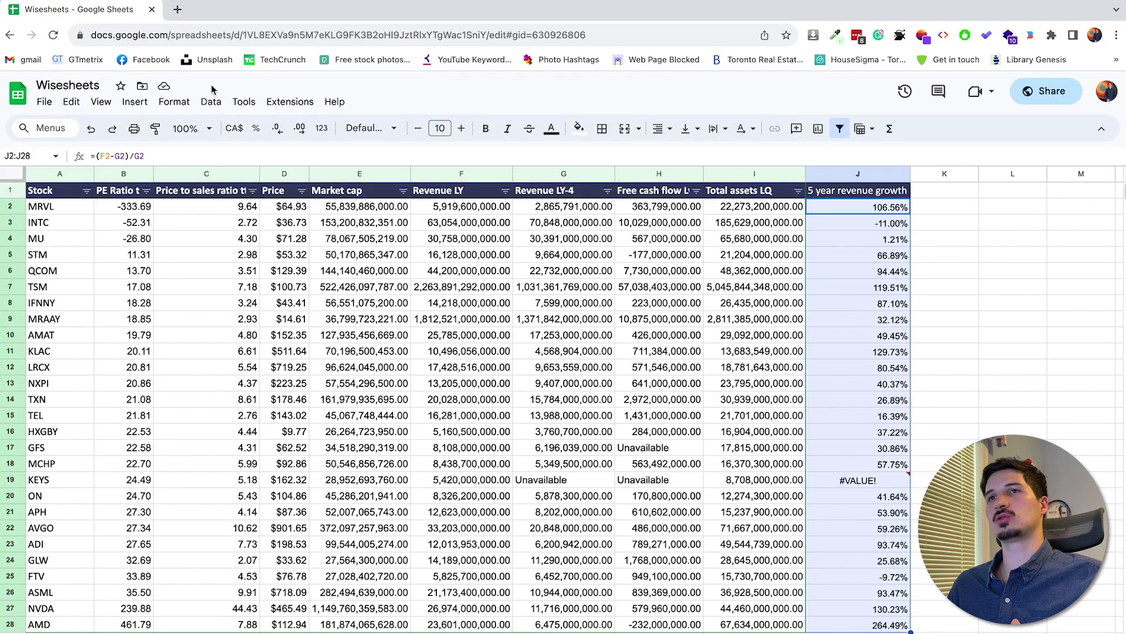
Step: Add a conditional format rule on J2:J28 colouring values greater than 20% green
{"action": "left_click", "coordinate": [183, 104]}
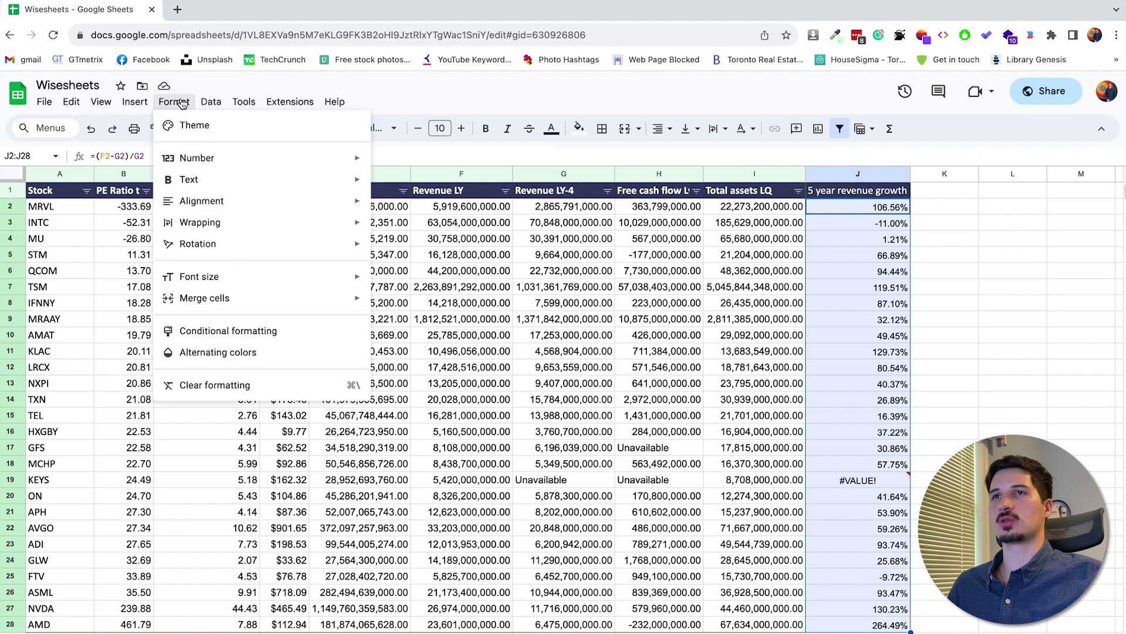
{"action": "left_click", "coordinate": [234, 333]}
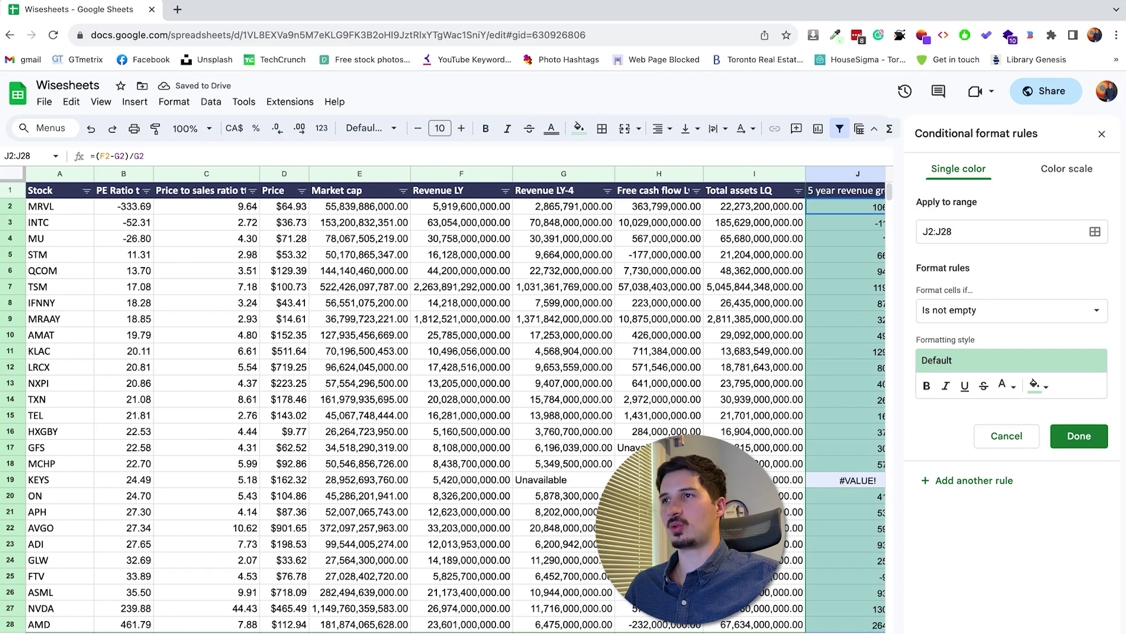
{"action": "scroll", "coordinate": [457, 405], "scroll_direction": "right", "scroll_amount": 3}
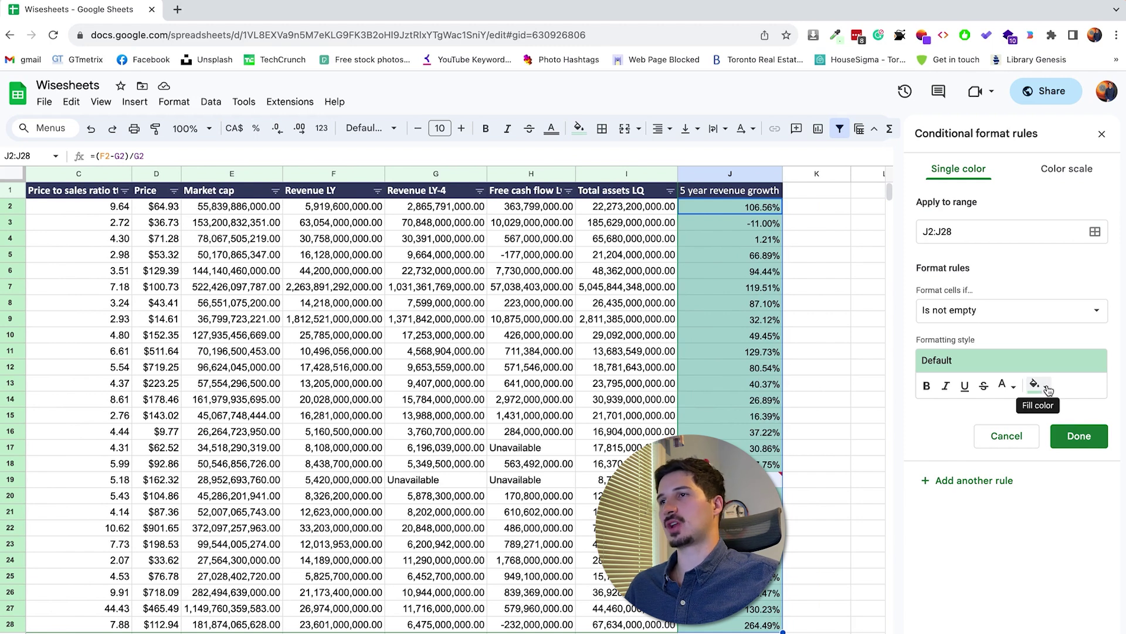
{"action": "left_click", "coordinate": [1021, 317]}
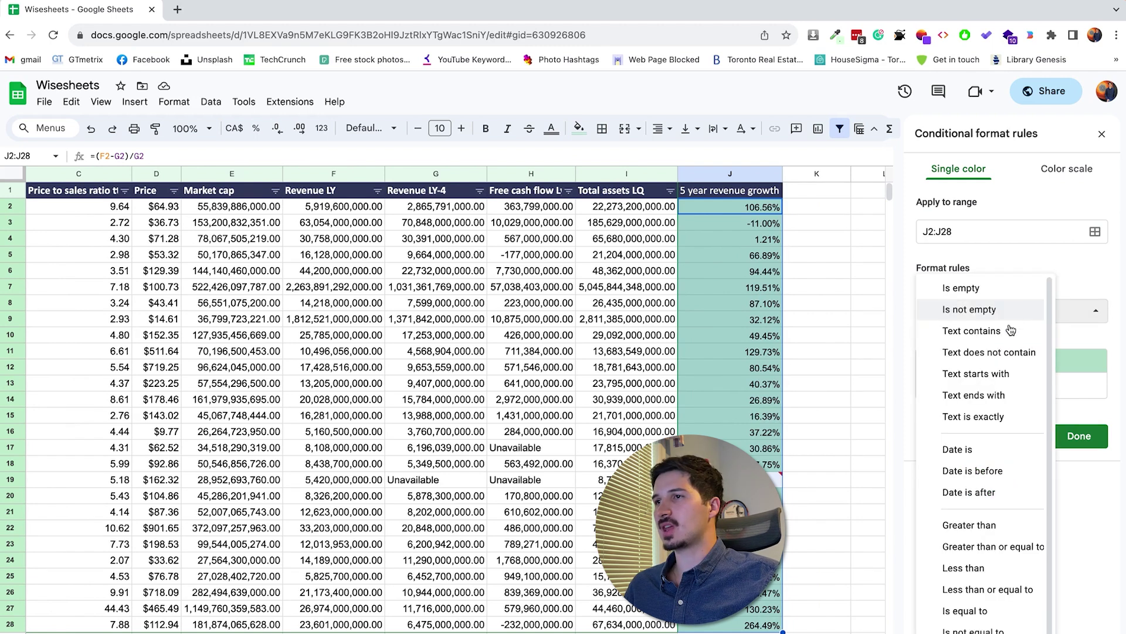
{"action": "left_click", "coordinate": [986, 525]}
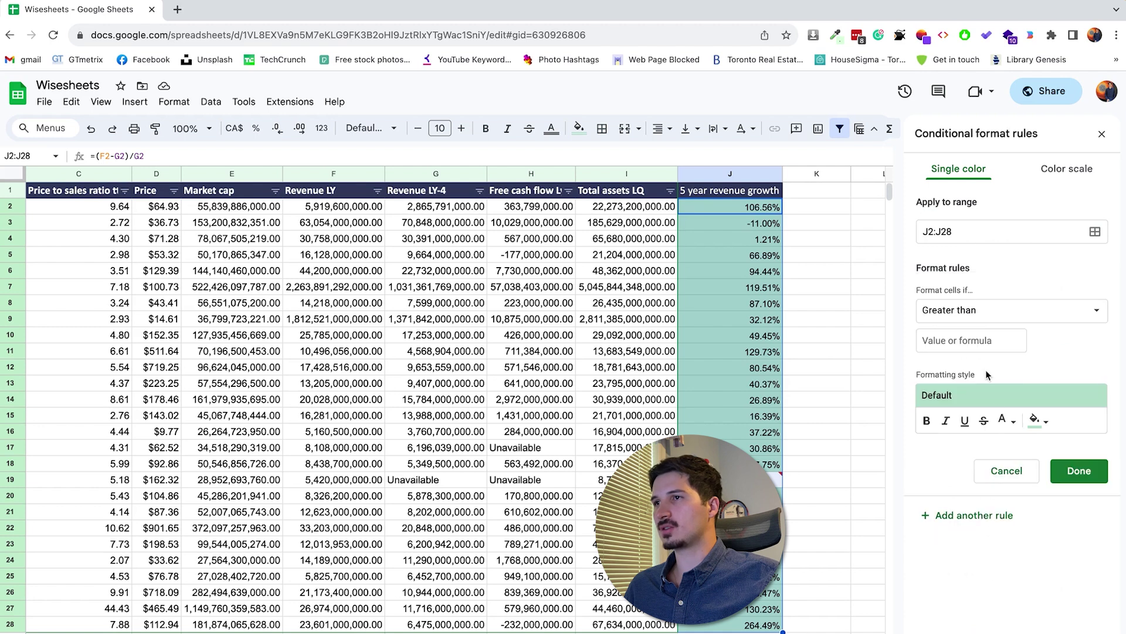
{"action": "left_click", "coordinate": [970, 345]}
{"action": "type", "text": "20%"}
{"action": "left_click", "coordinate": [1082, 374]}
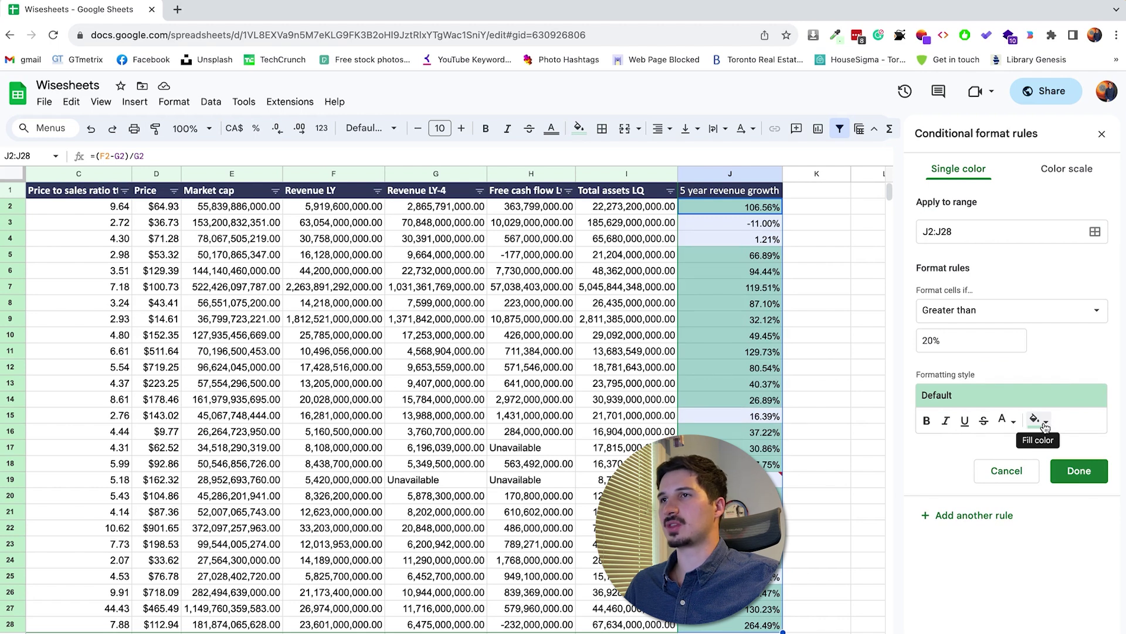
Step: Add a second rule filling growth values less than 20% with red
{"action": "left_click", "coordinate": [987, 517]}
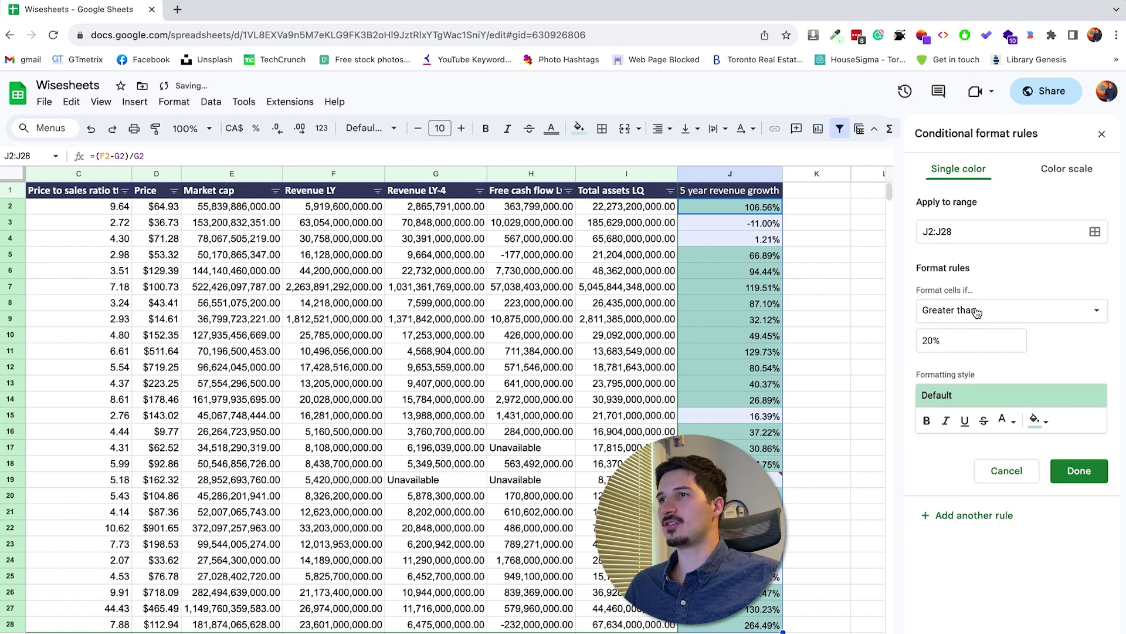
{"action": "left_click", "coordinate": [976, 311]}
{"action": "left_click", "coordinate": [964, 366]}
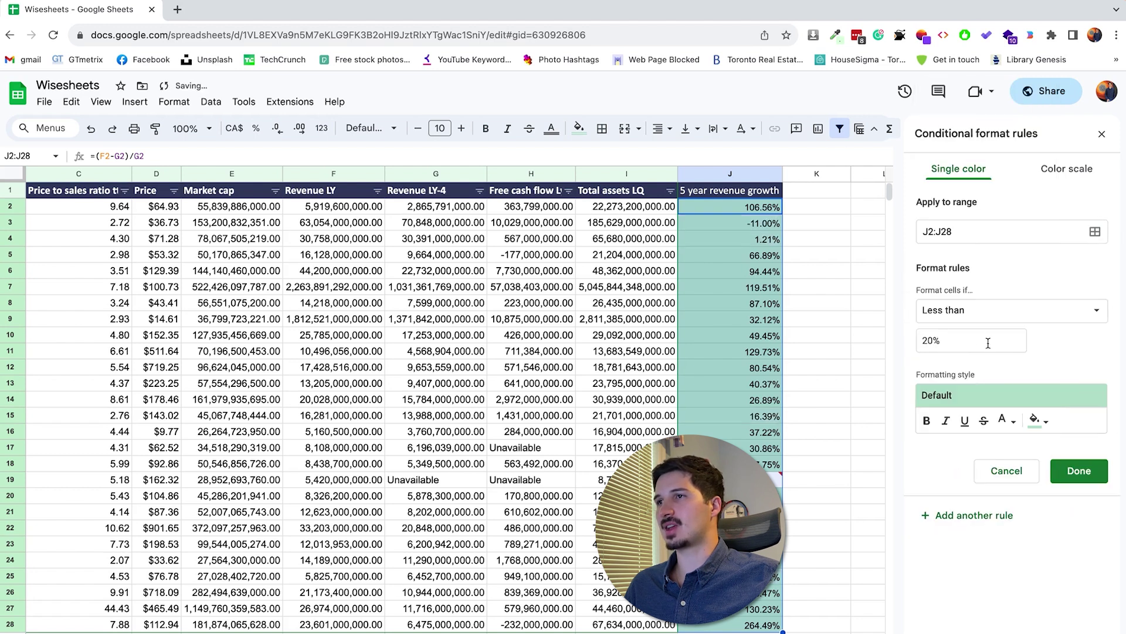
{"action": "left_click", "coordinate": [1030, 419]}
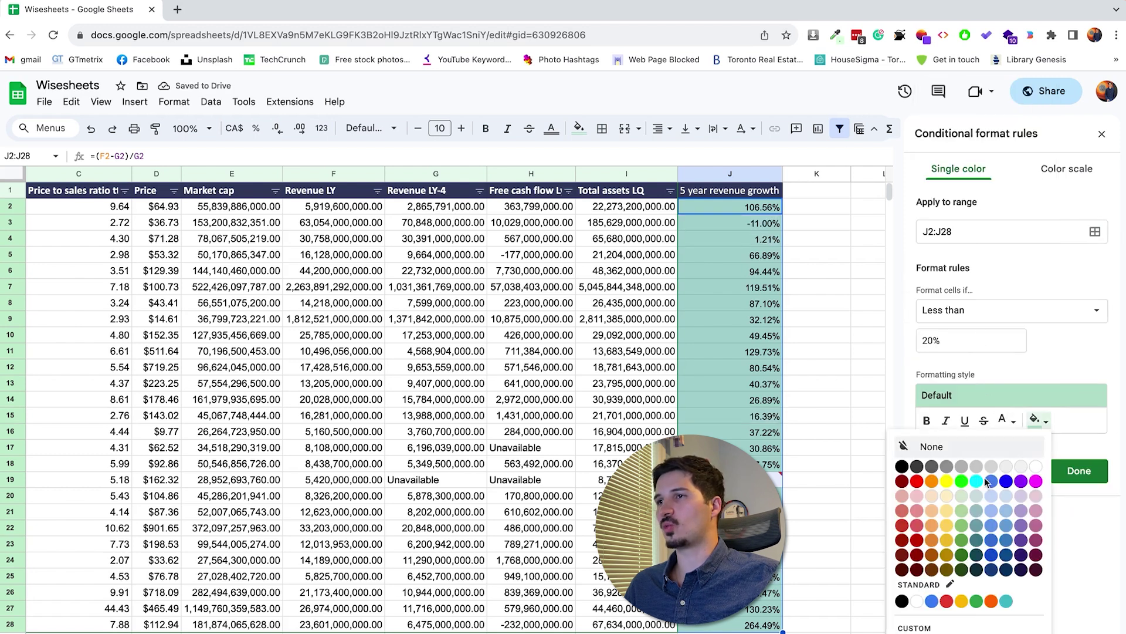
{"action": "left_click", "coordinate": [917, 481]}
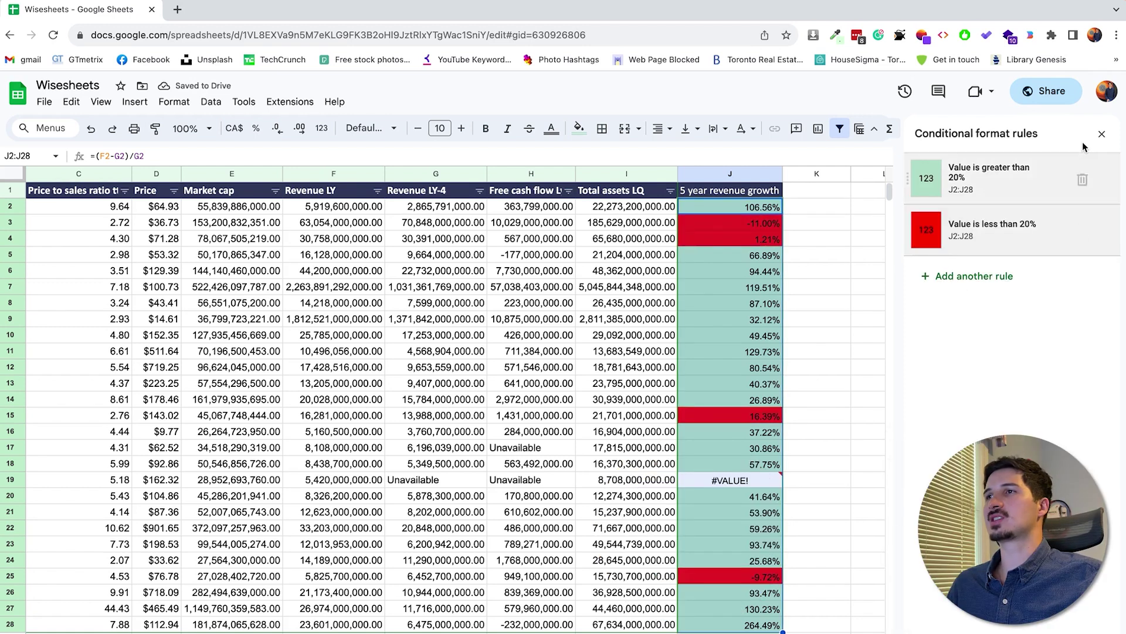
Step: Close the conditional format rules sidebar and scroll back to column A
{"action": "left_click", "coordinate": [1104, 134]}
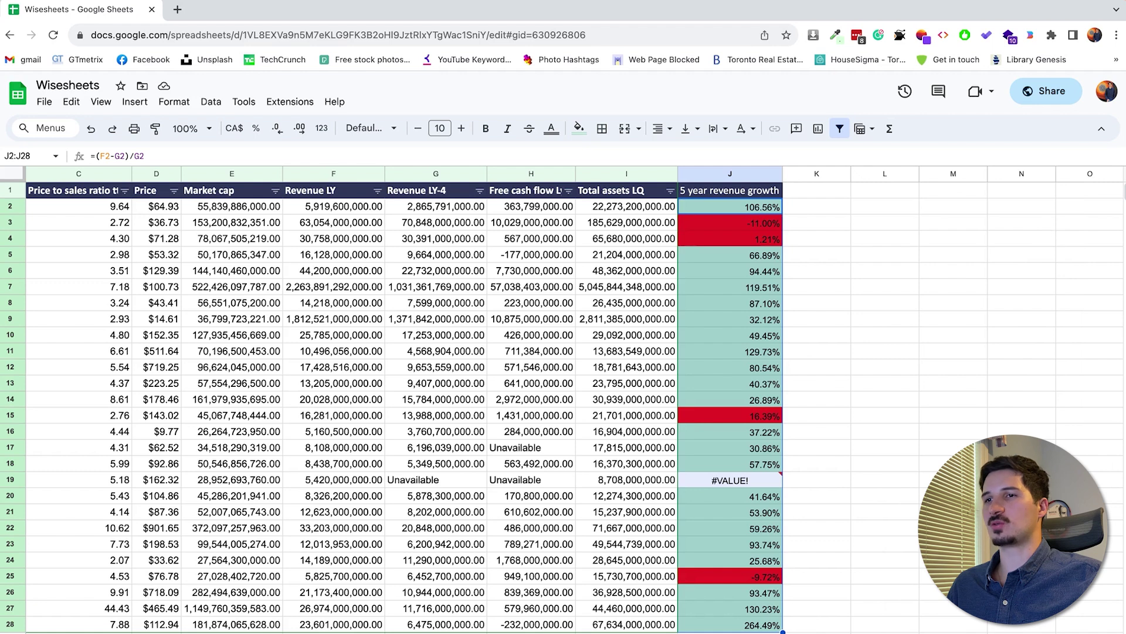
{"action": "scroll", "coordinate": [575, 399], "scroll_direction": "left", "scroll_amount": 3}
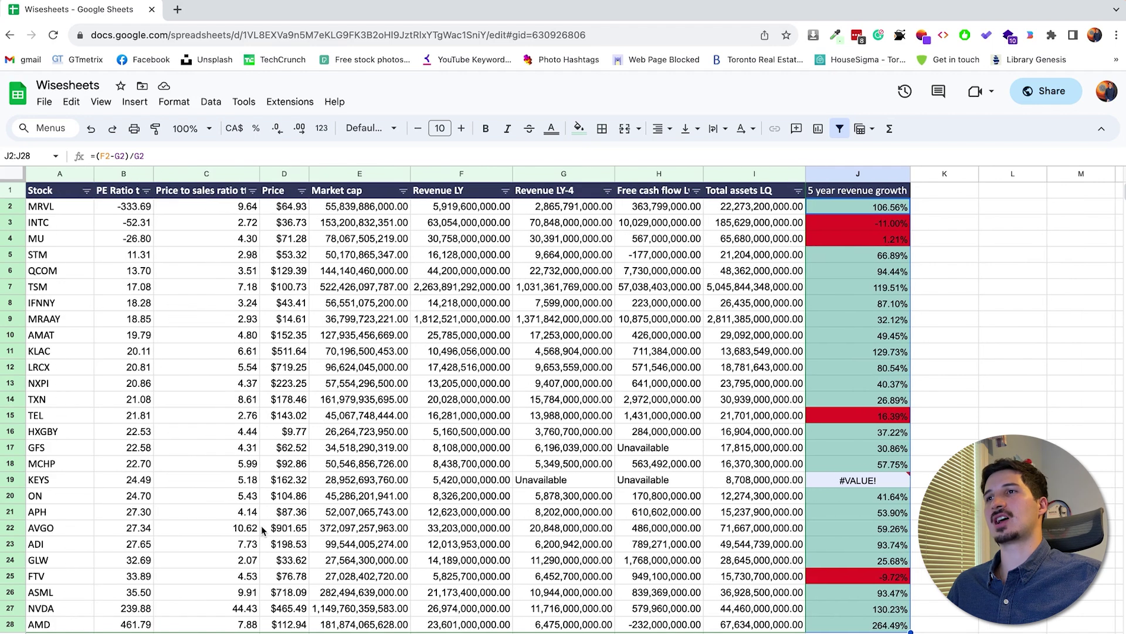